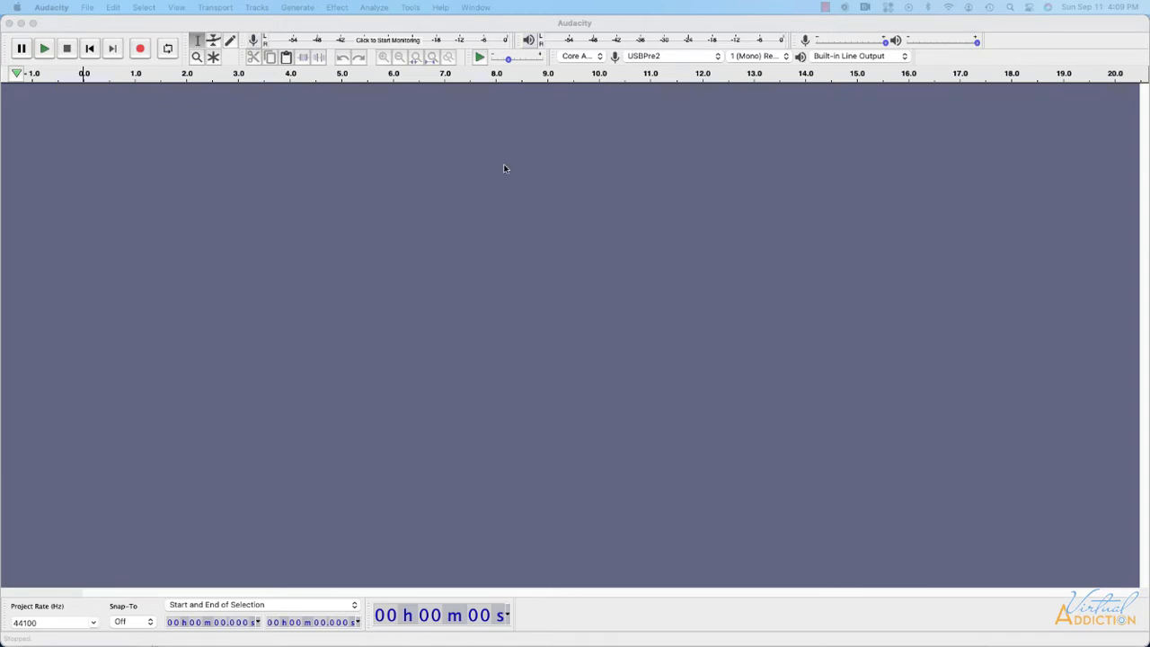
Step: Open the Audacity manual in the browser, examine its project window guide, usage topics and tutorials, and close it
click(456, 153)
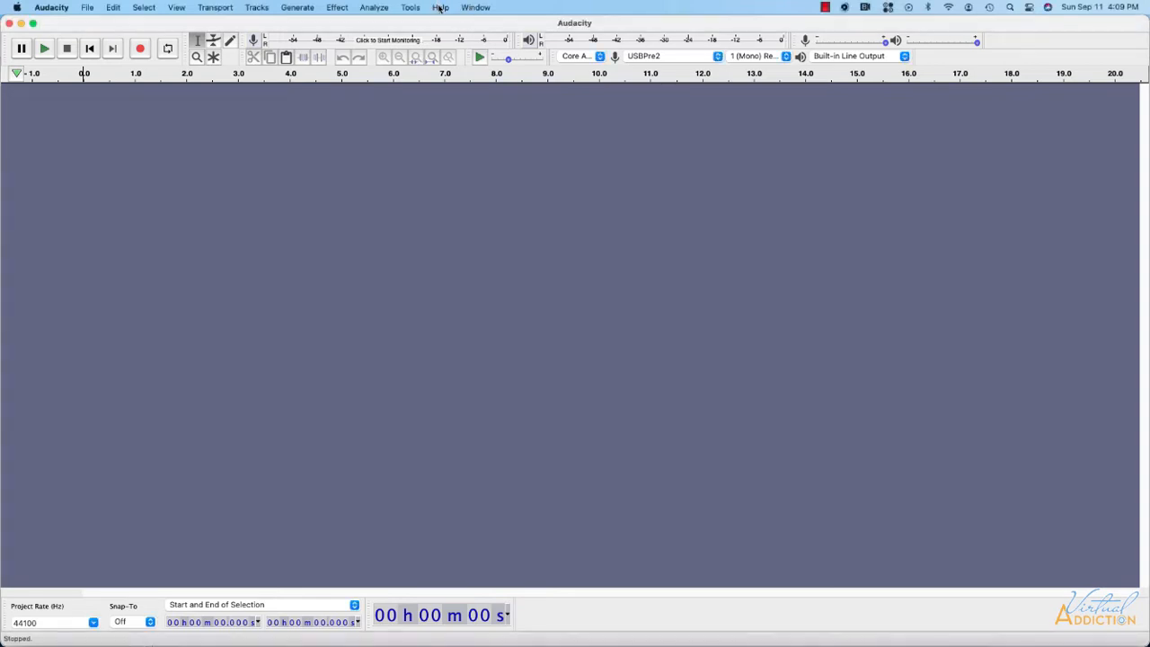
click(440, 7)
click(446, 53)
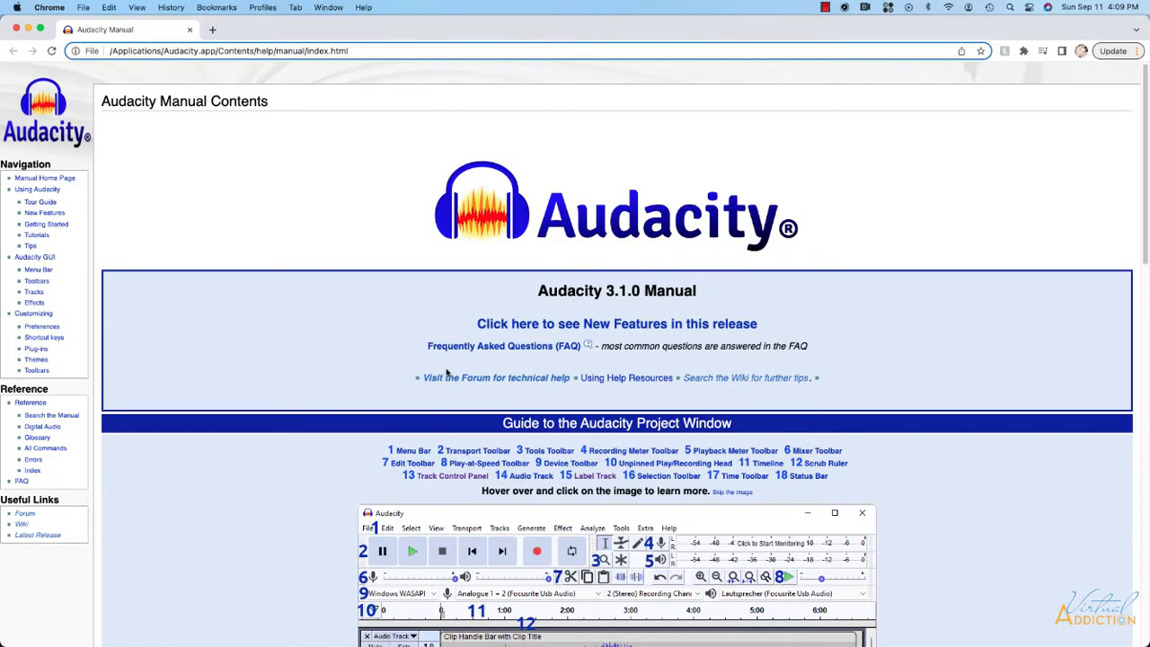
scroll(445, 372, down, 3)
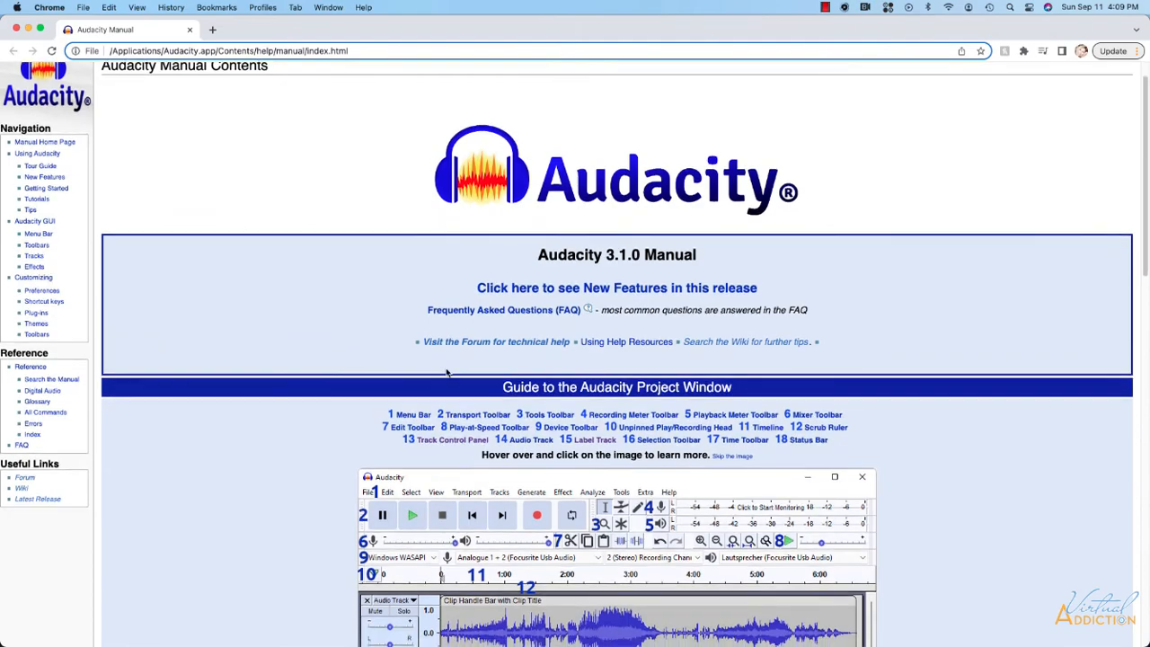
scroll(445, 372, down, 5)
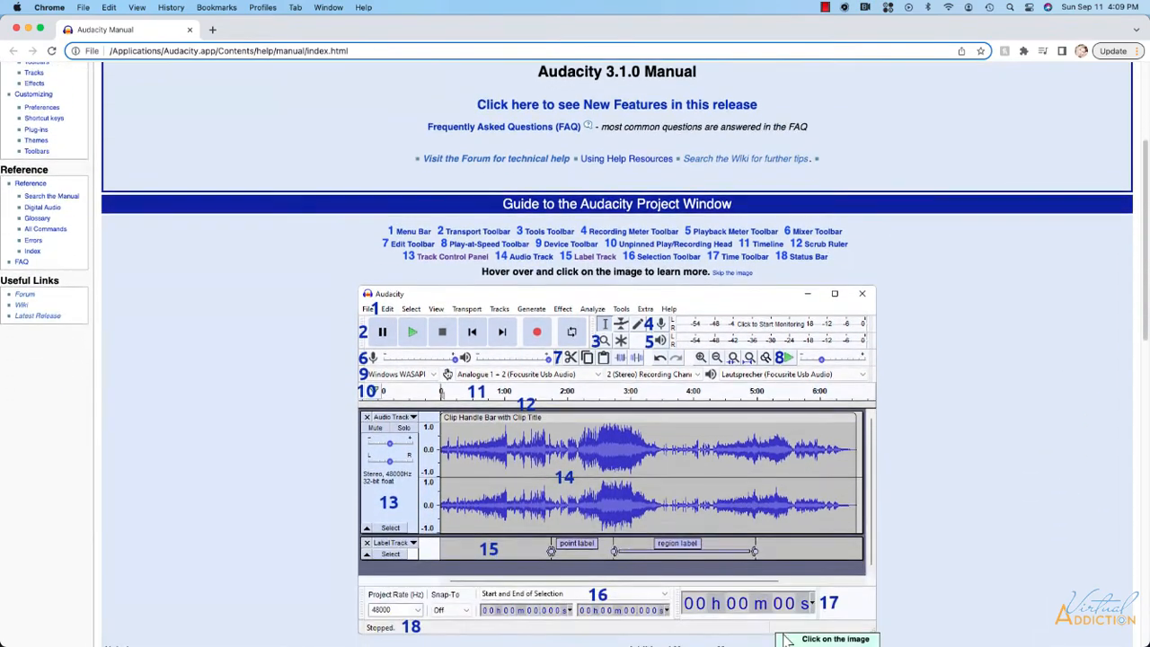
scroll(446, 372, down, 8)
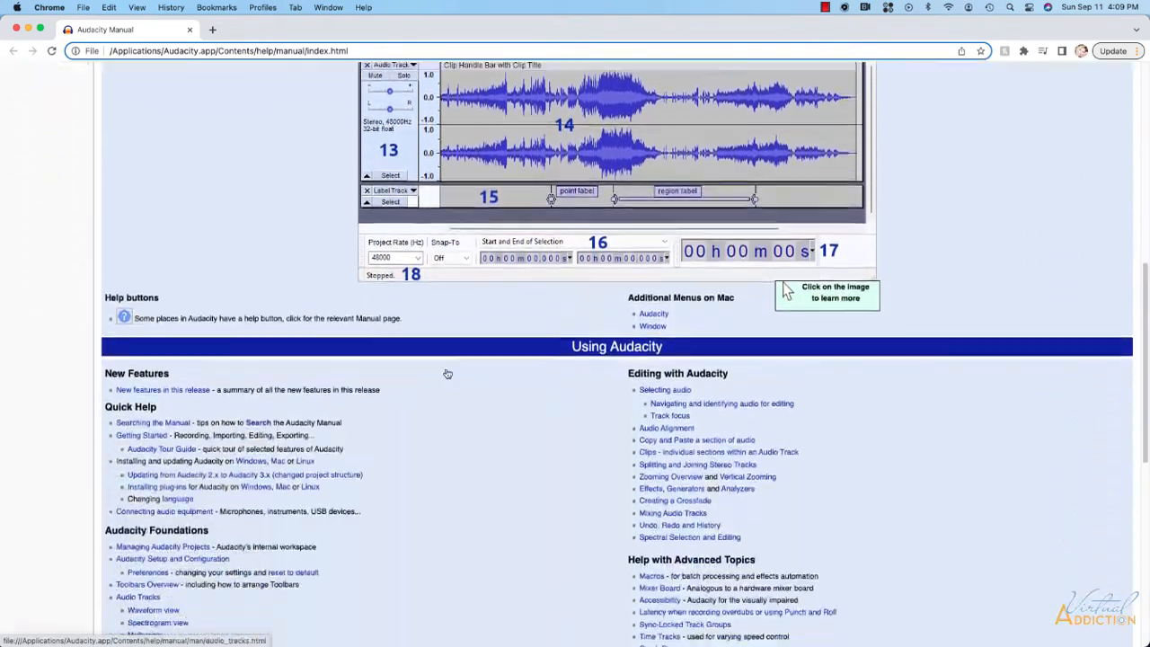
scroll(446, 372, up, 15)
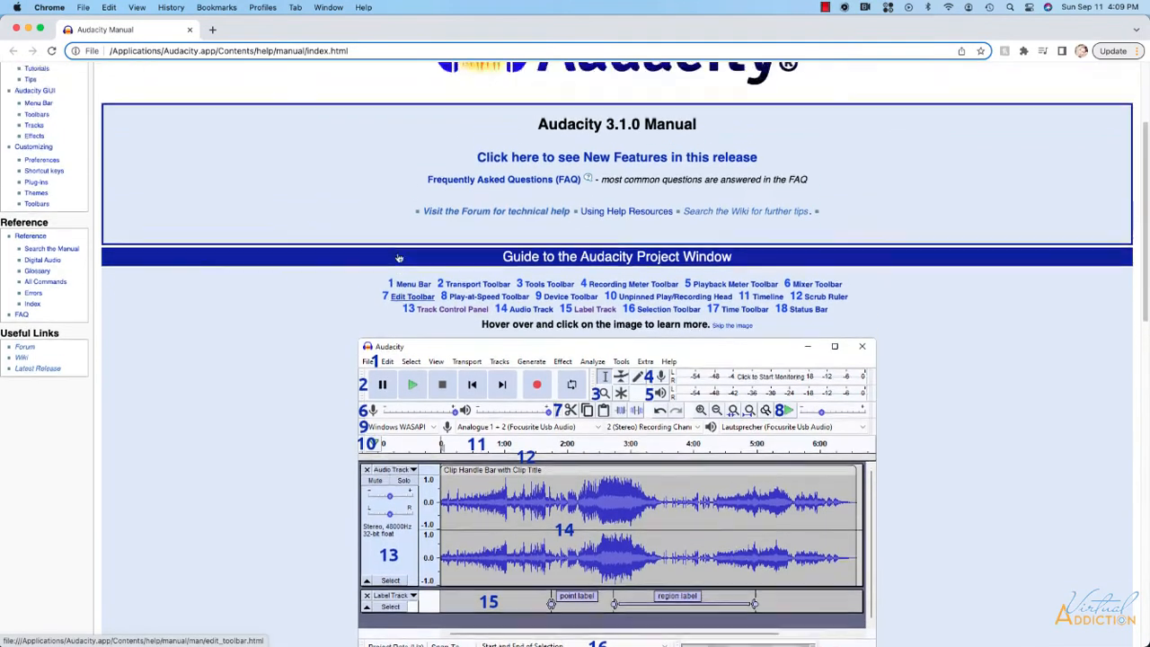
scroll(399, 257, down, 12)
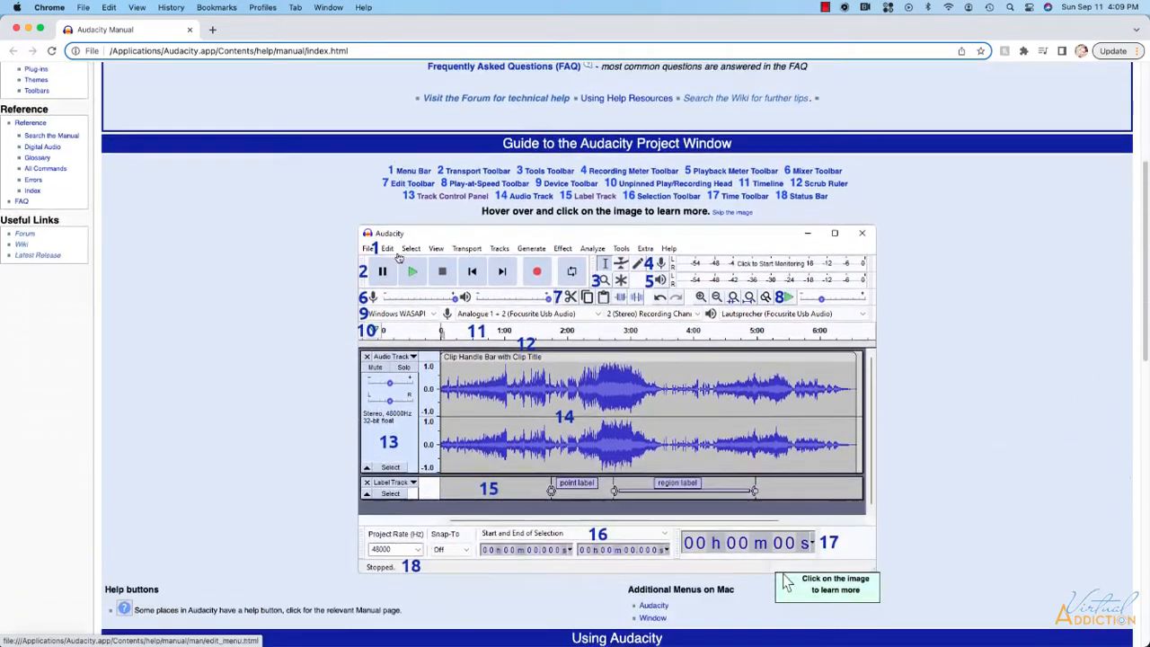
scroll(399, 258, down, 6)
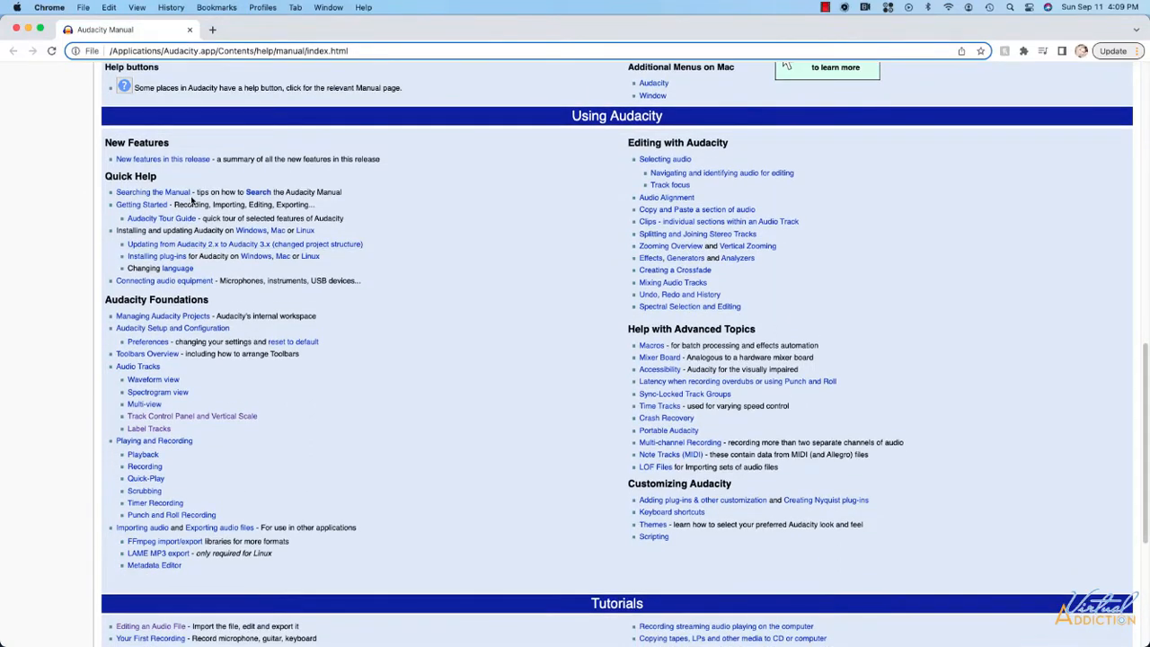
scroll(247, 310, down, 2)
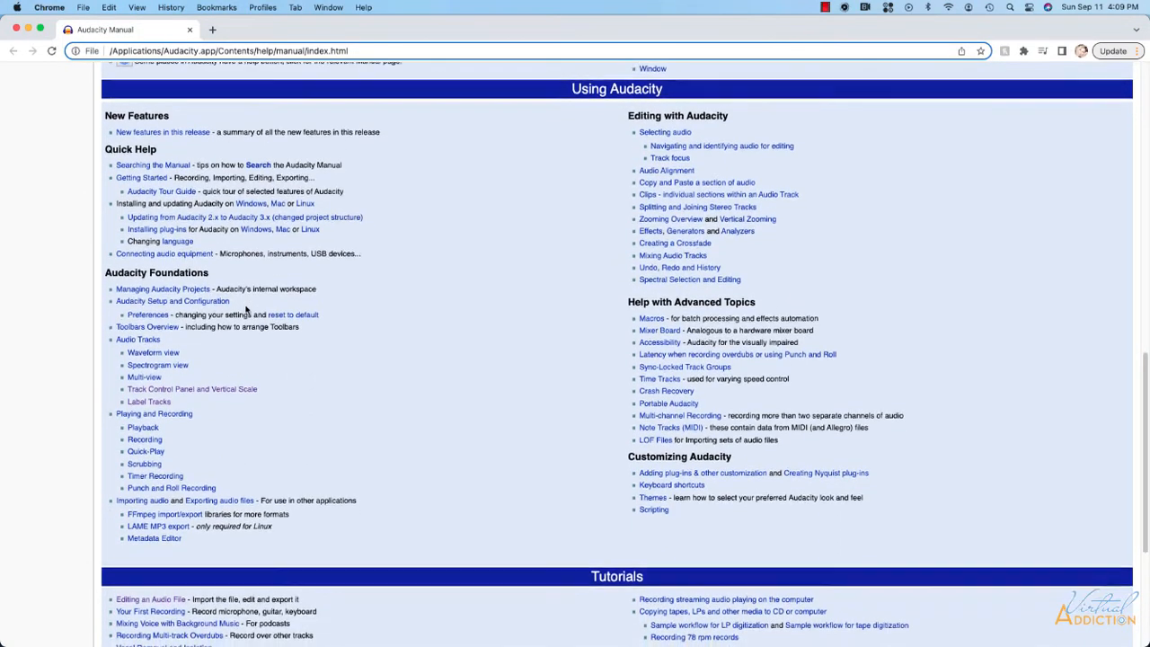
scroll(770, 147, up, 1)
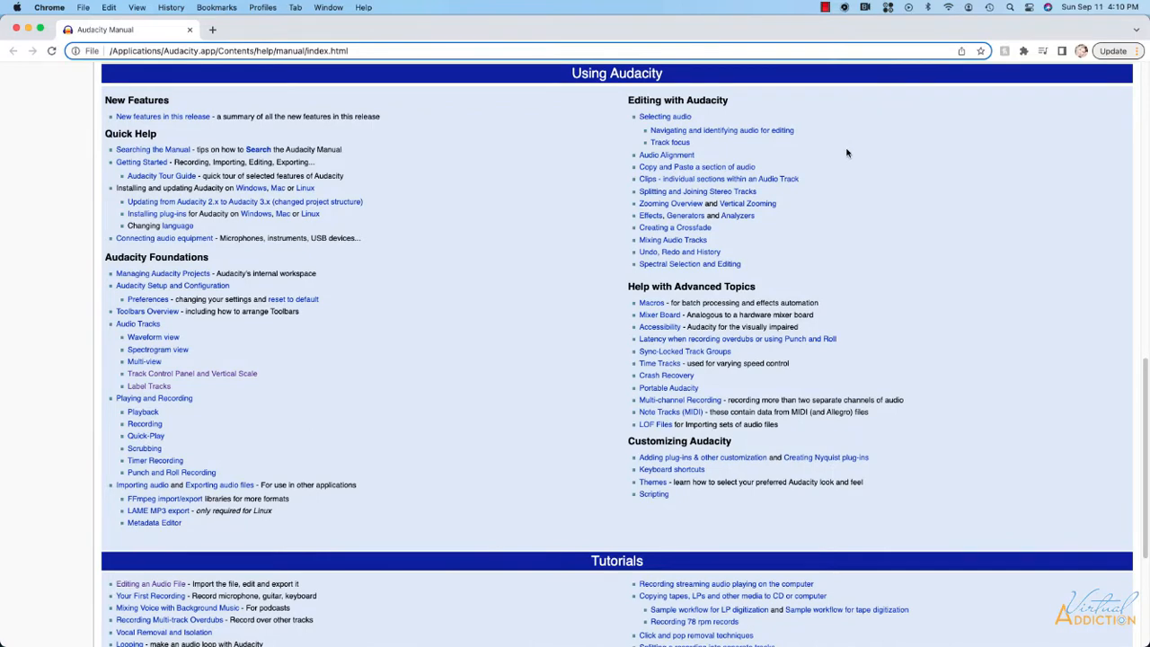
scroll(539, 360, down, 6)
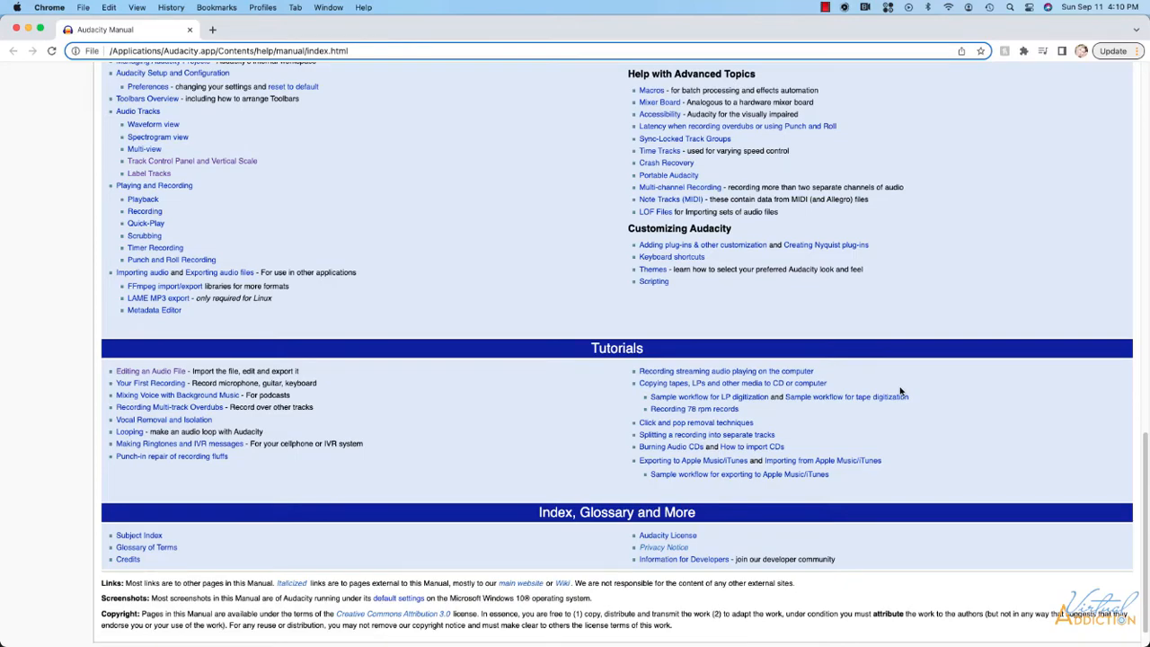
click(17, 29)
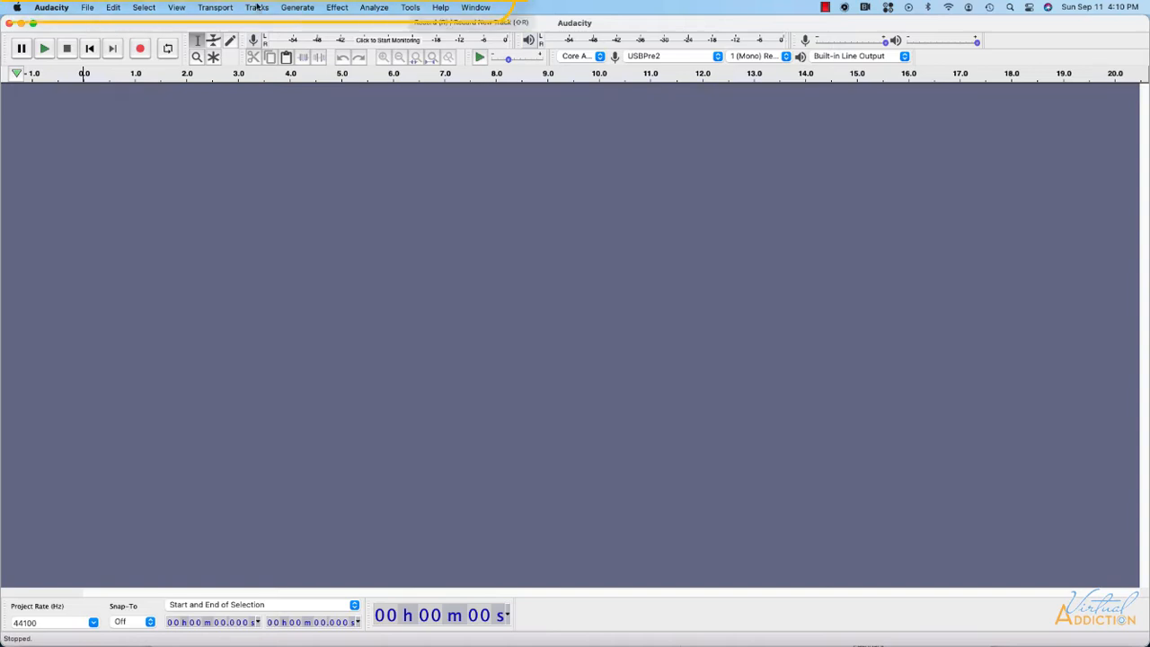
click(334, 8)
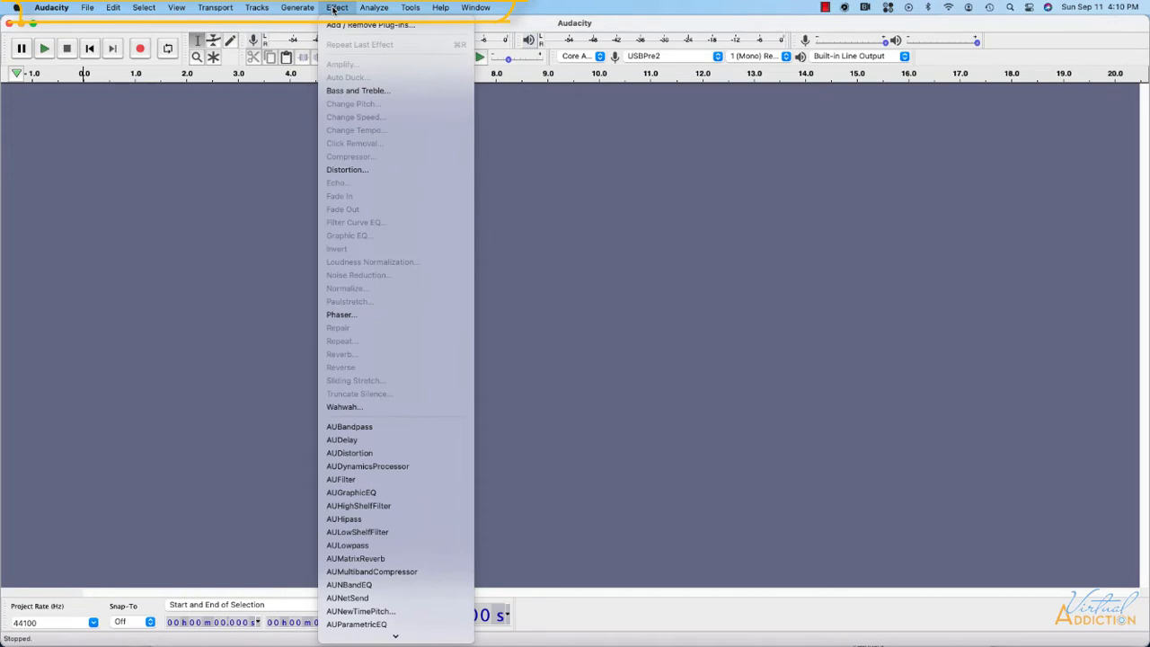
mouse_move(301, 9)
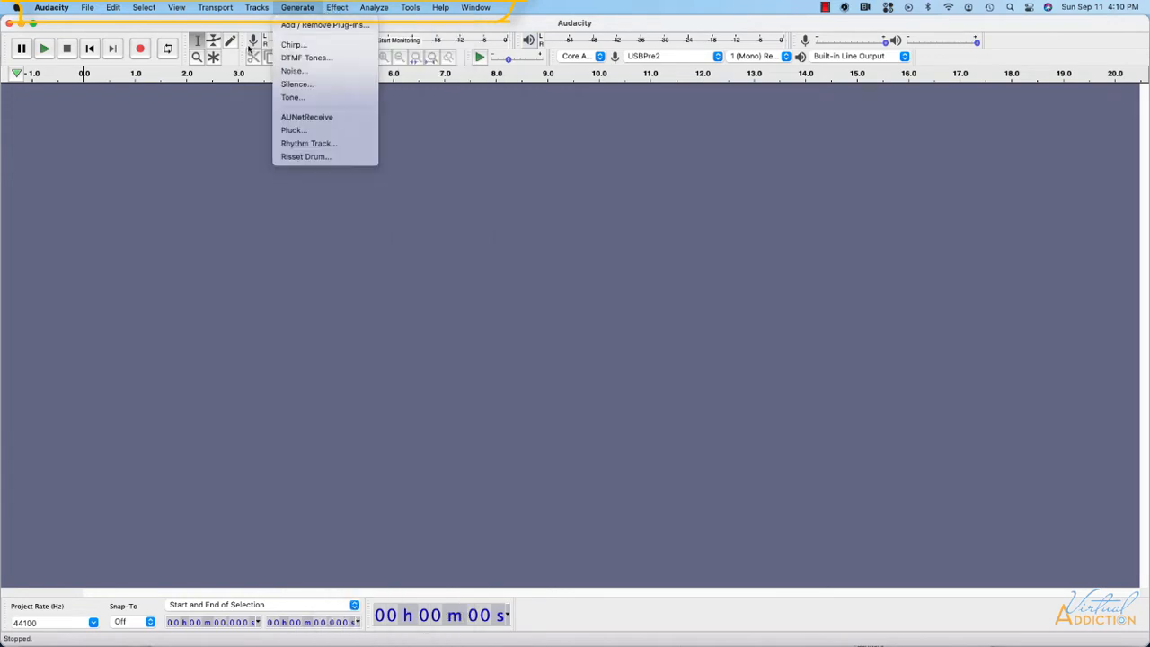
click(99, 174)
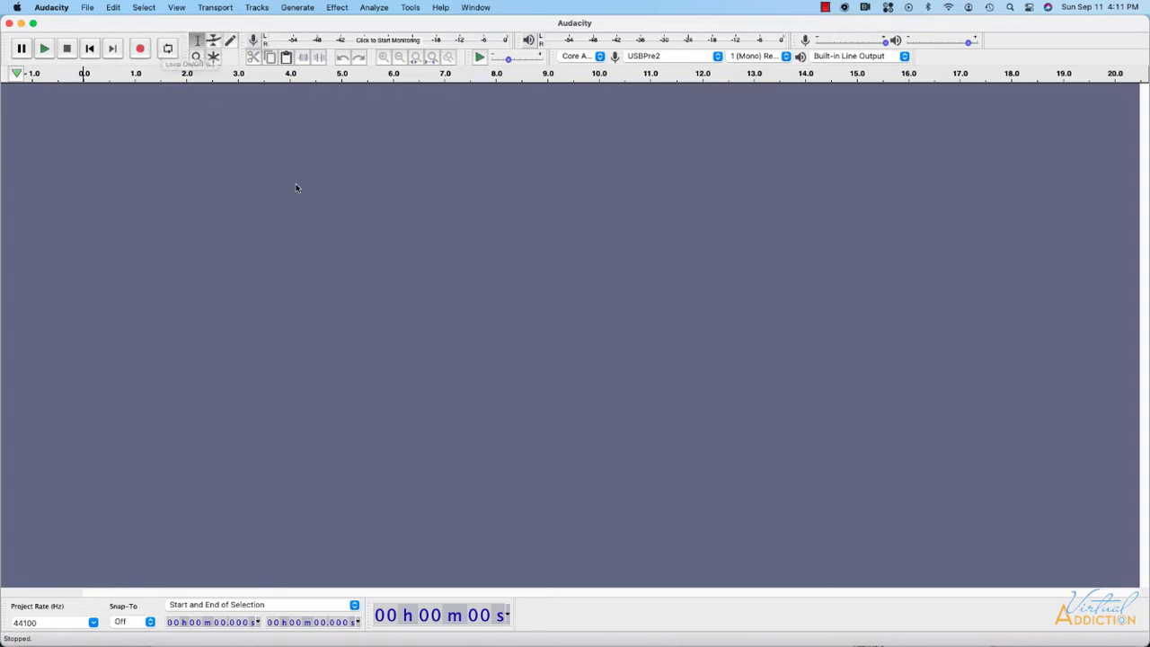
click(90, 10)
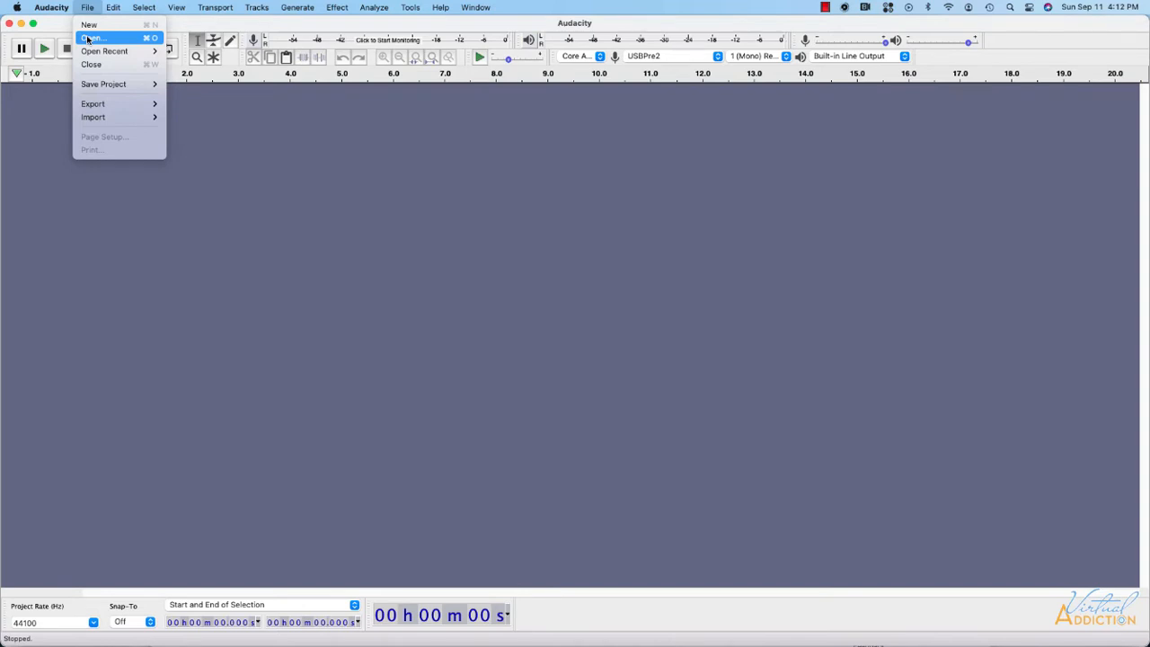
mouse_move(99, 117)
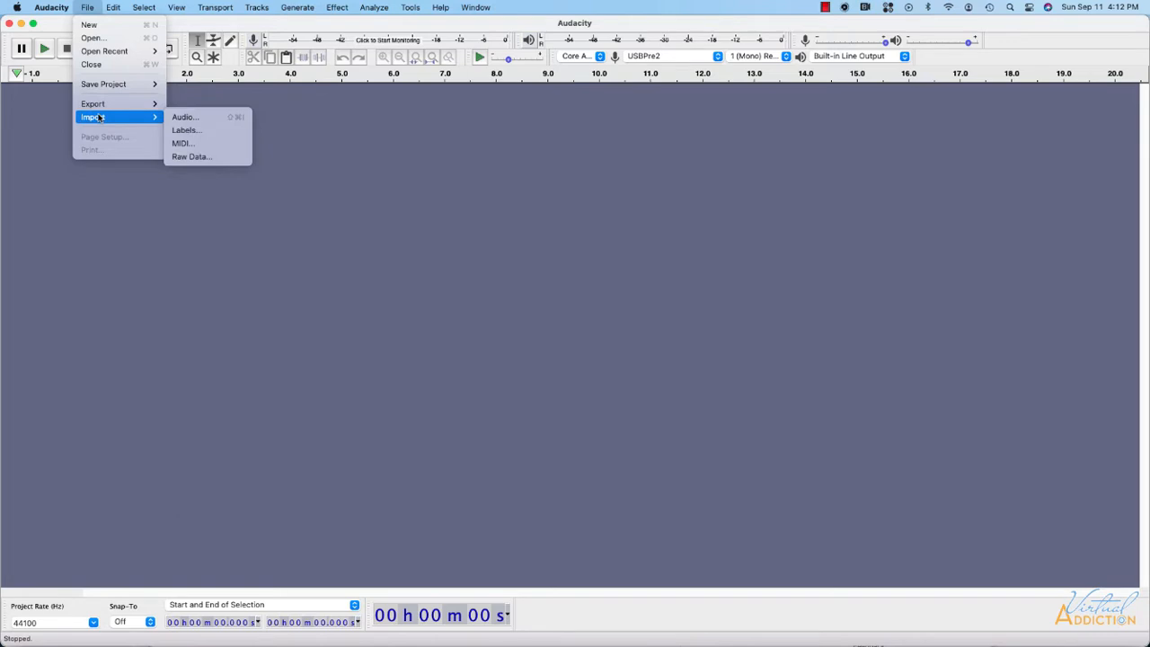
click(221, 120)
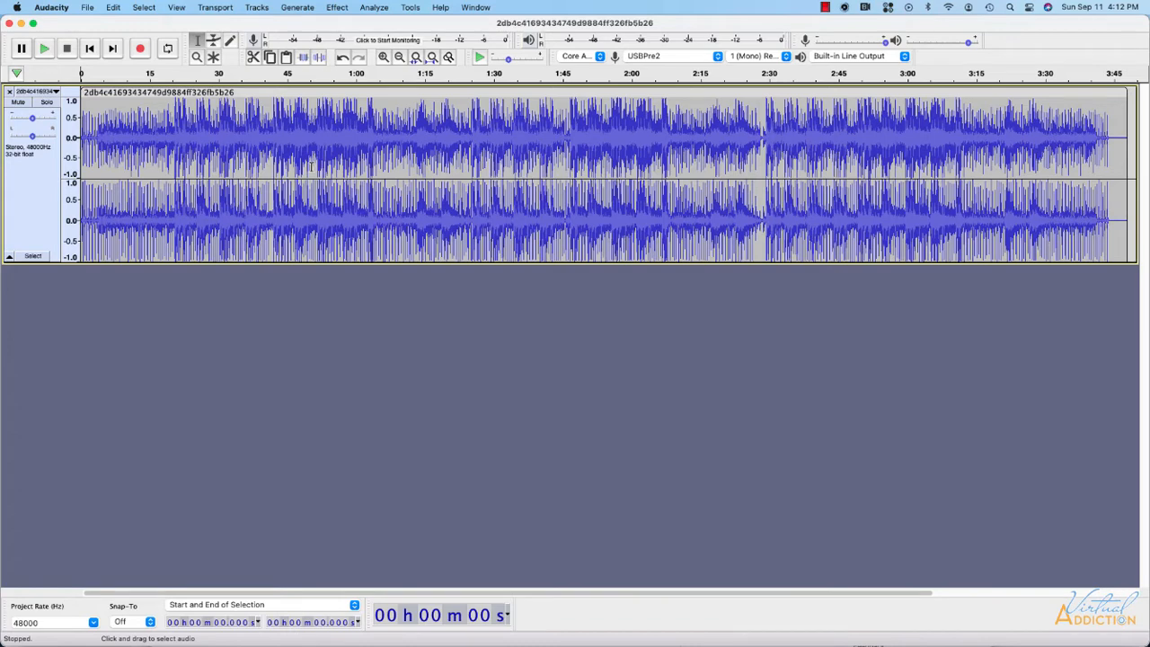
Step: Play the imported track, lower the playback volume while listening, and stop playback
click(44, 49)
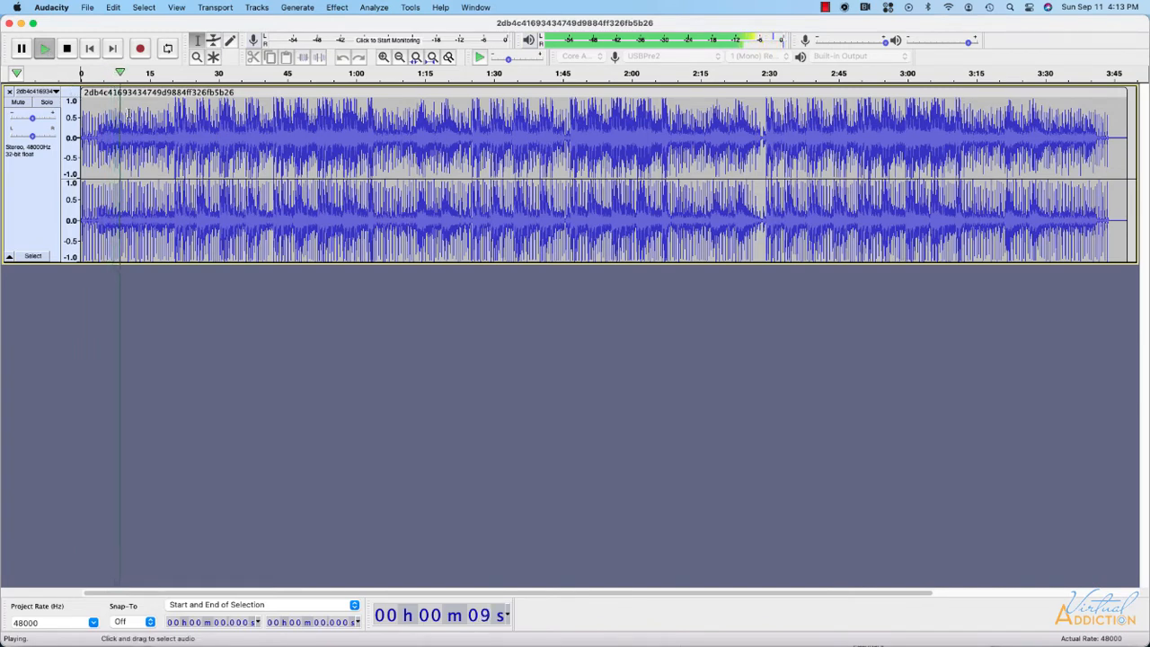
drag(968, 43, 934, 43)
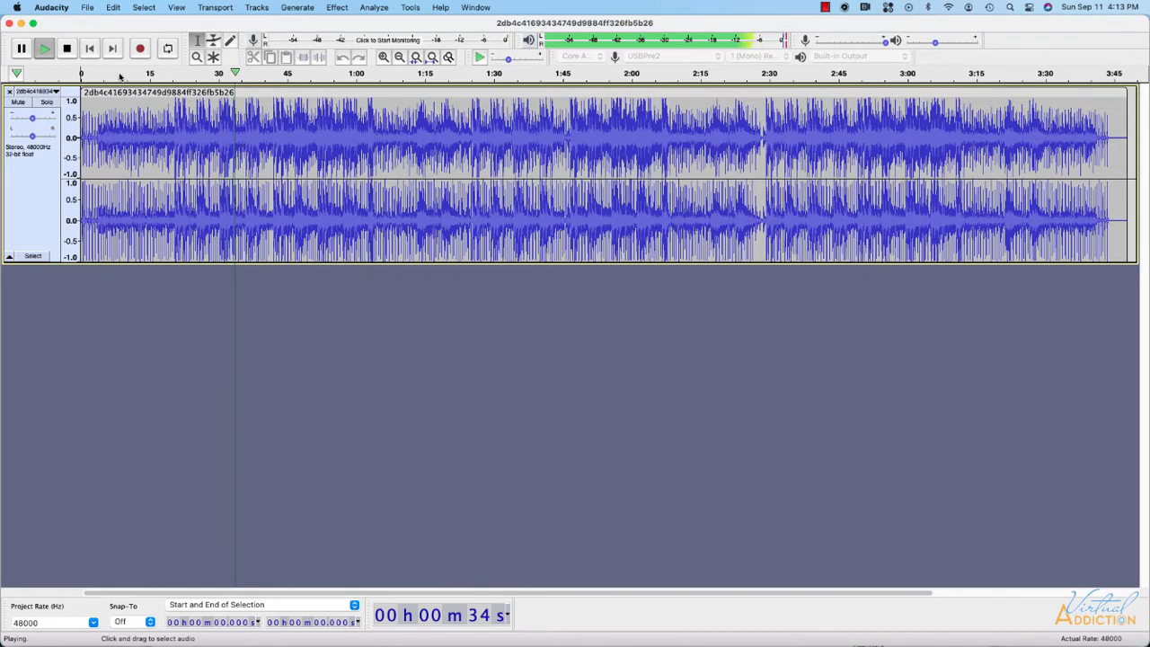
click(68, 50)
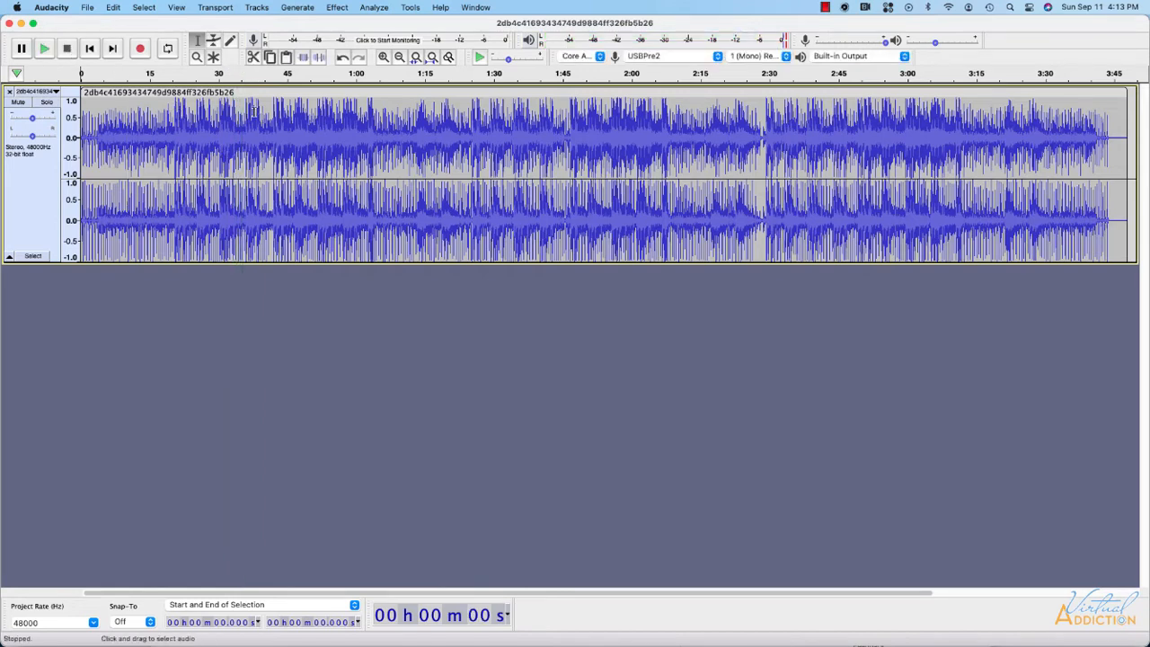
Step: Cut the section from about 41 seconds to 1 minute 3 seconds out of the imported track
drag(271, 118, 370, 117)
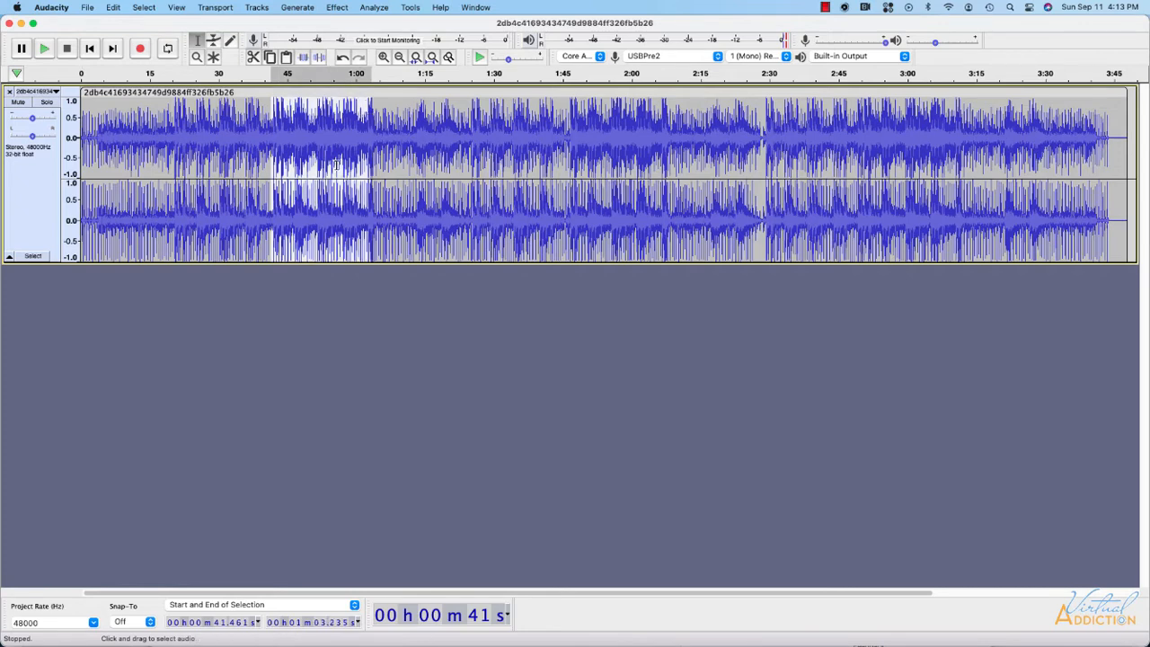
click(255, 57)
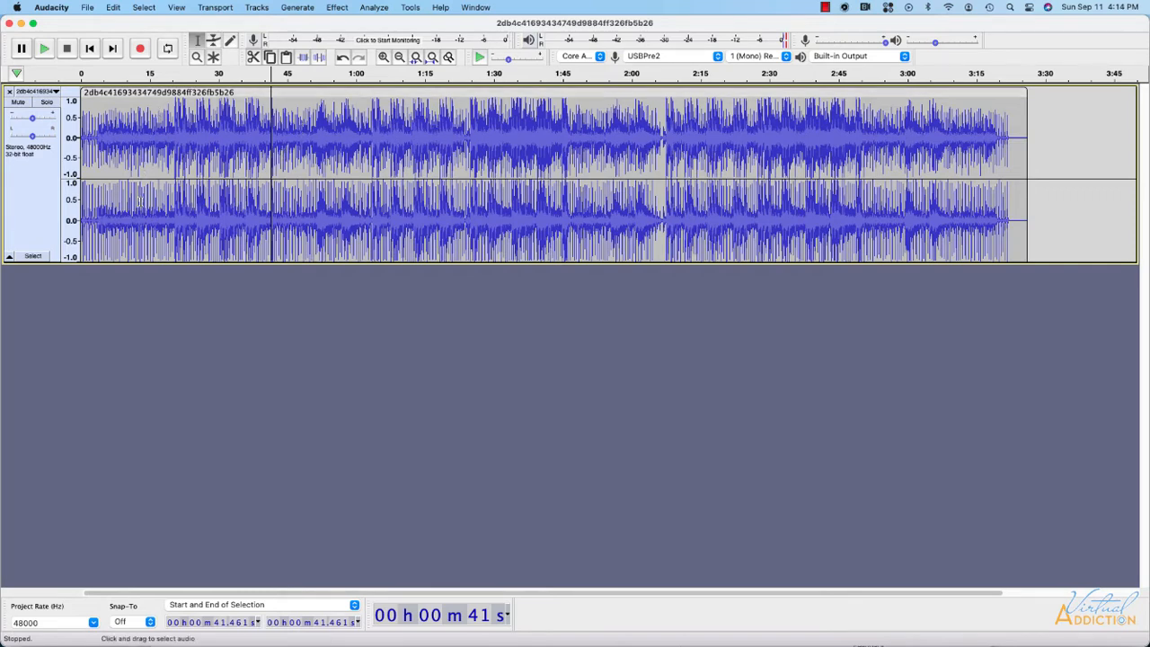
Step: Start a new empty project
click(84, 9)
click(85, 9)
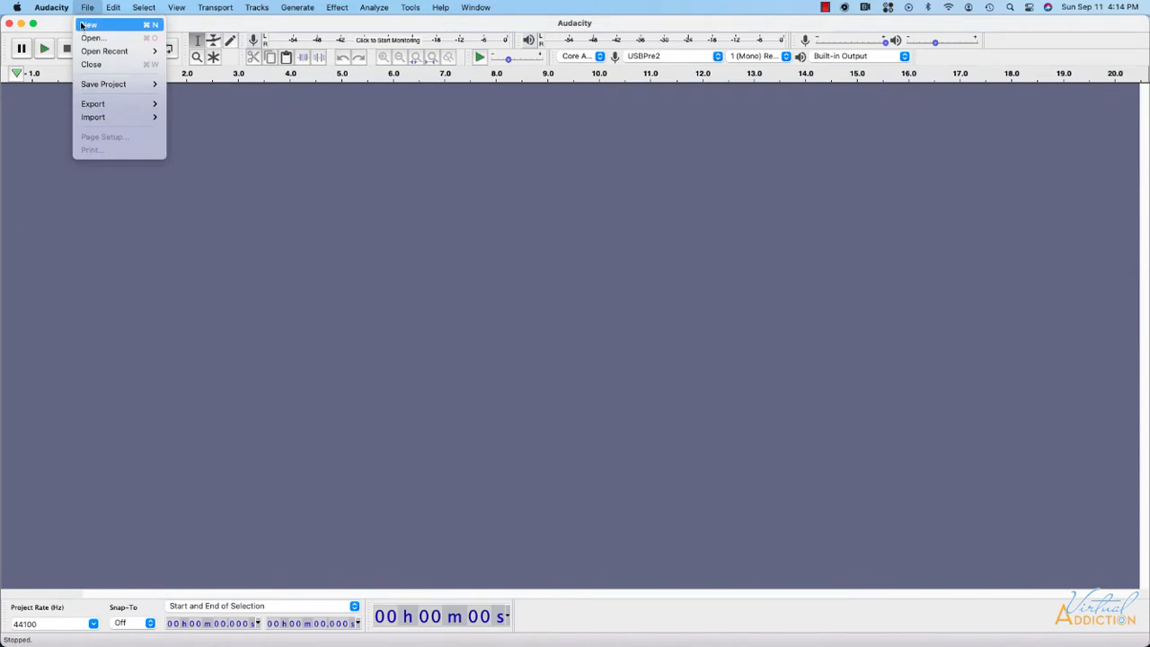
click(339, 175)
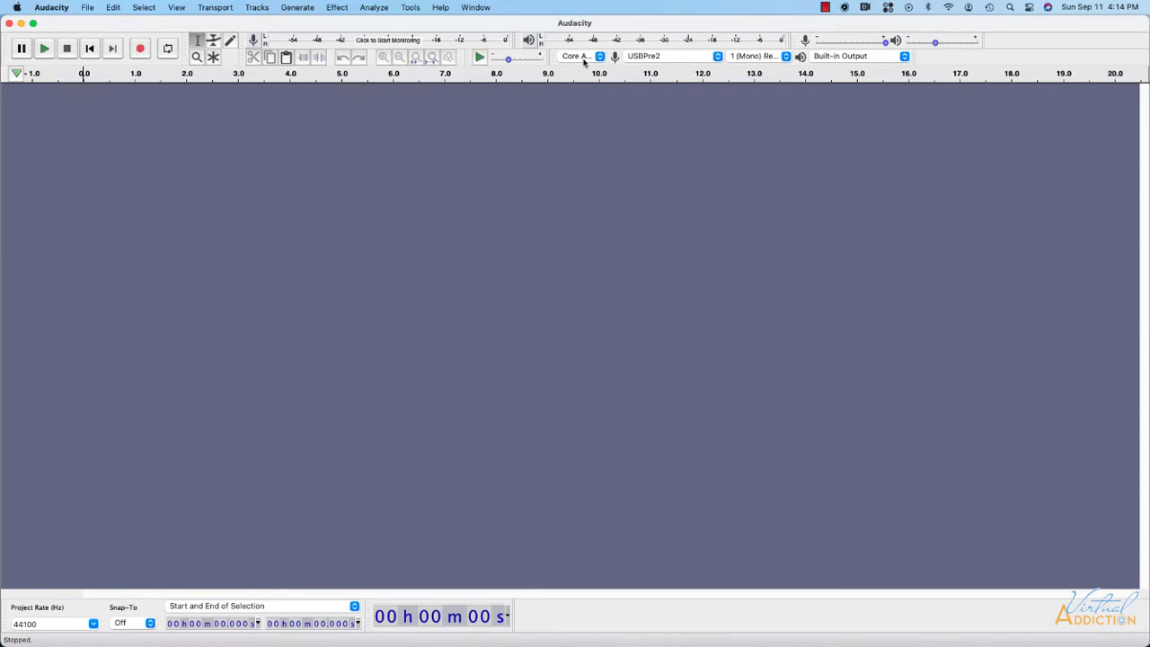
Step: Choose USBPre2 as the recording device with 1 (Mono) Recording Channel
click(688, 57)
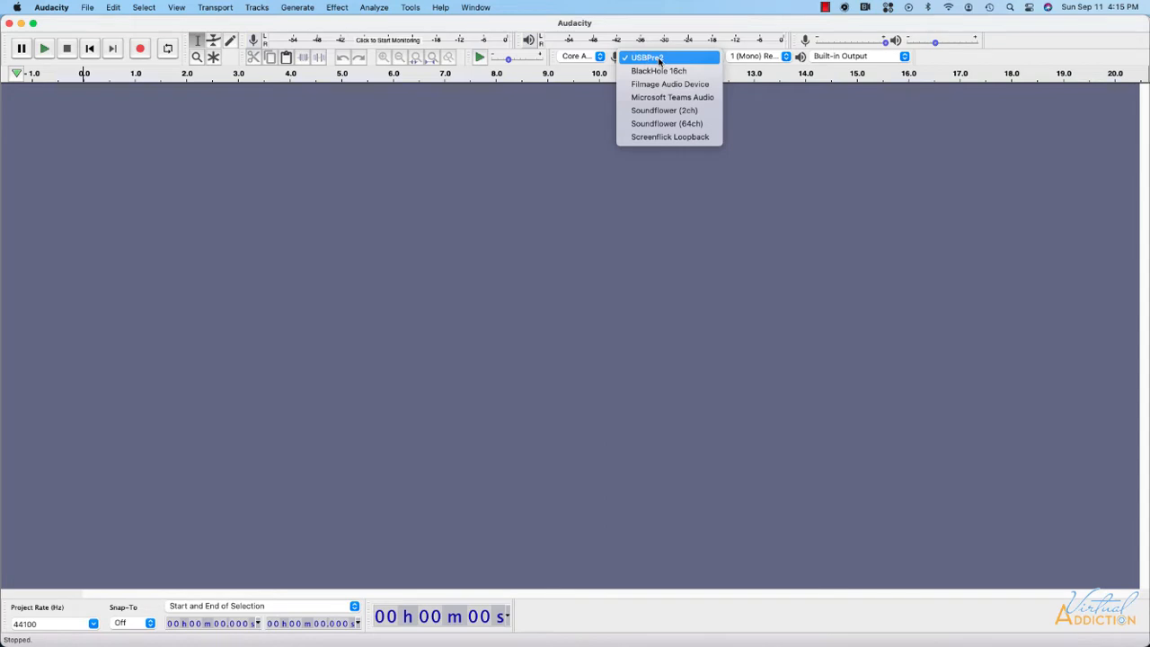
click(658, 60)
click(754, 56)
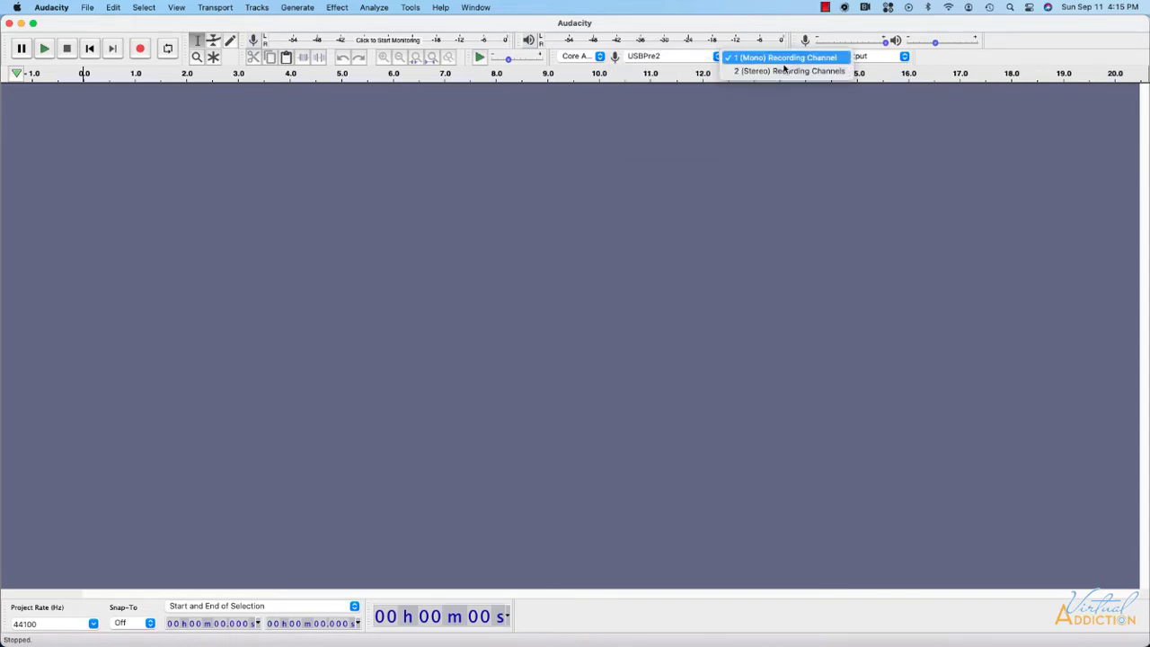
click(782, 58)
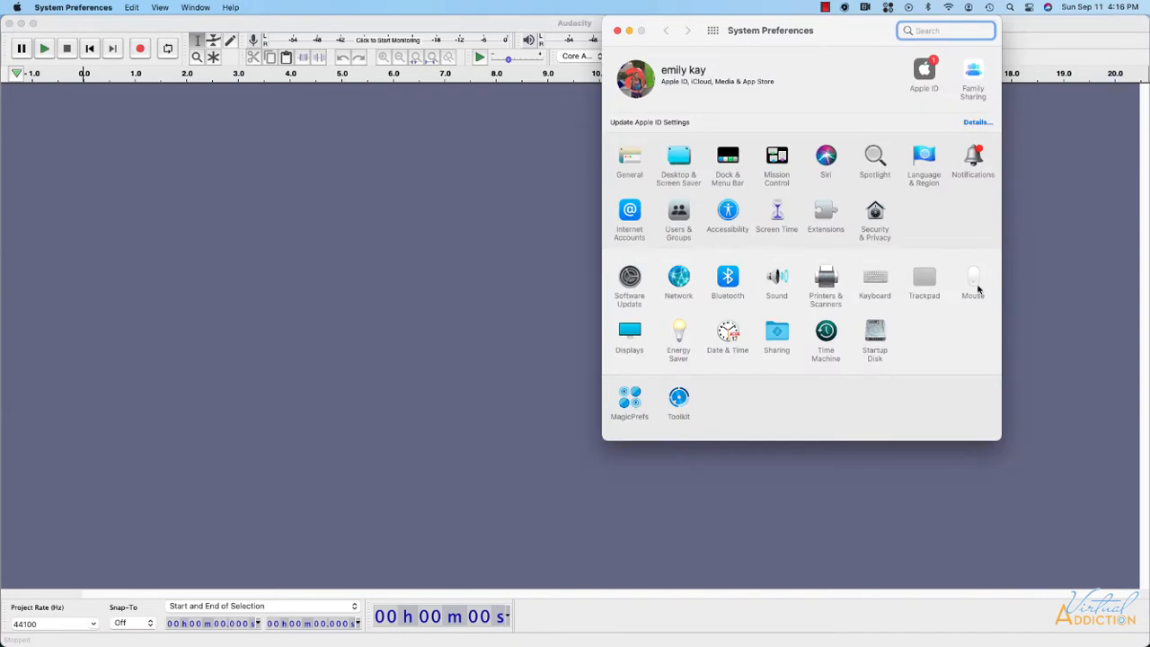
Step: Check the selected sound input and output devices in the System Preferences Sound settings and close them
click(778, 276)
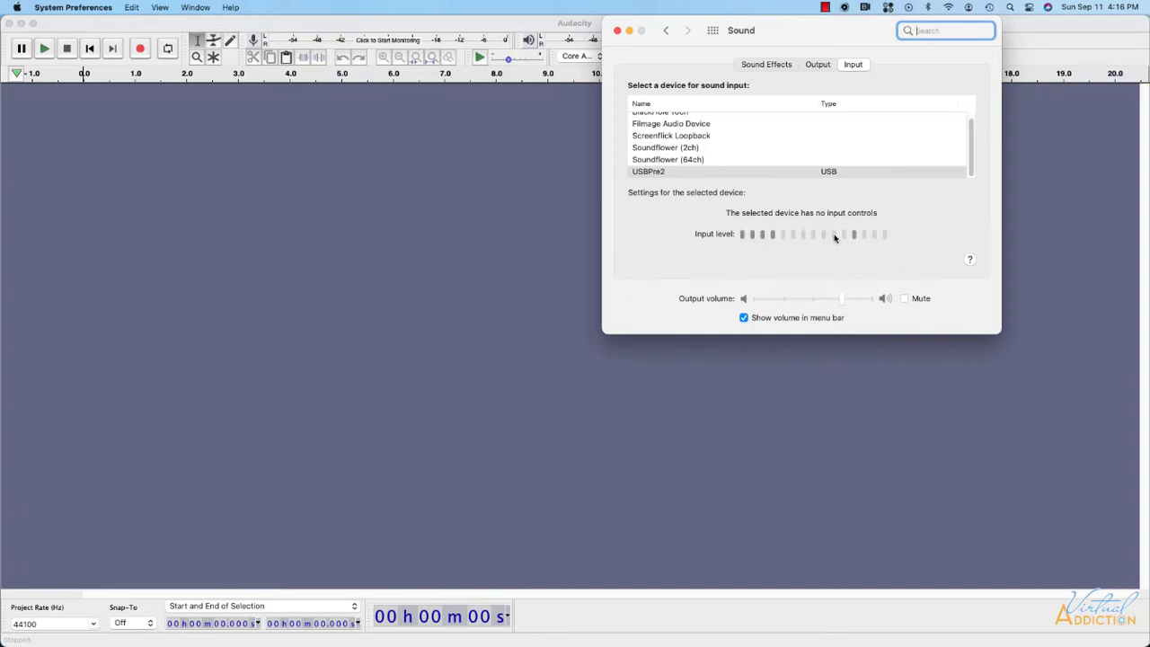
click(817, 65)
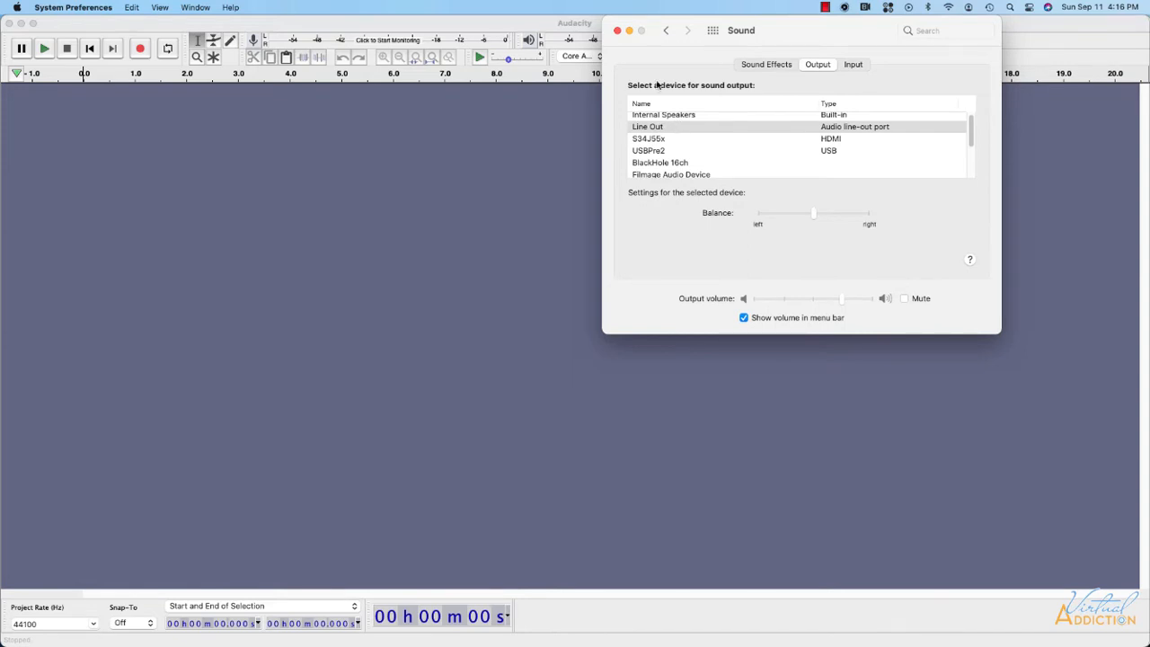
click(617, 30)
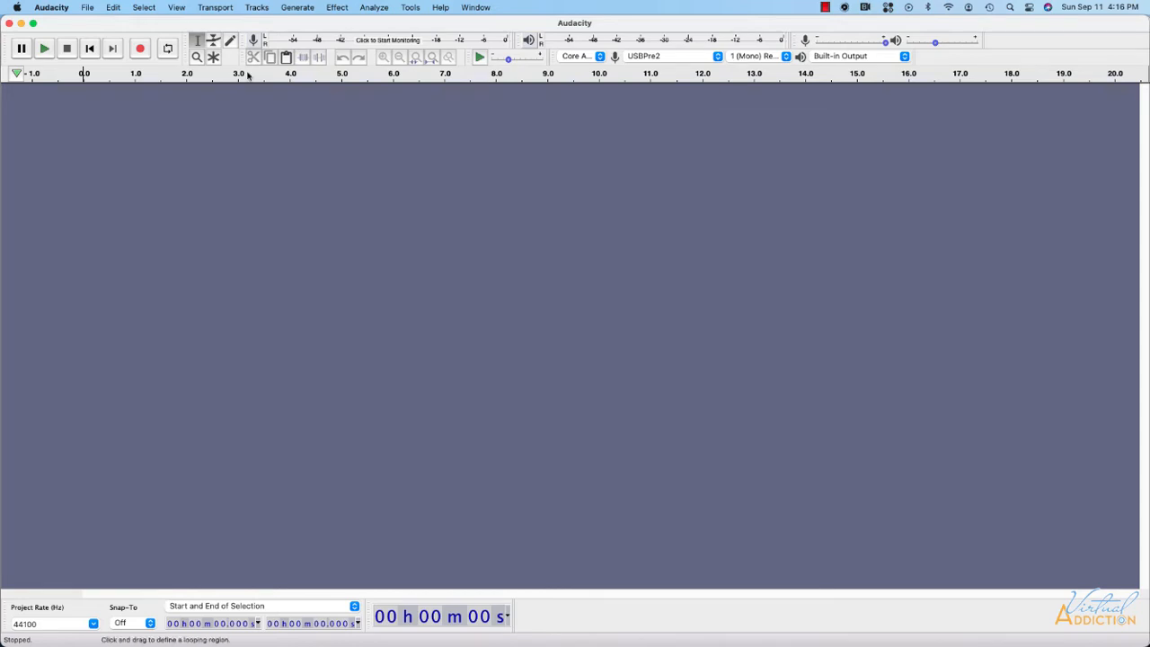
Step: Record a voice track about 5 seconds long, allowing microphone access, and play the recording back
click(141, 51)
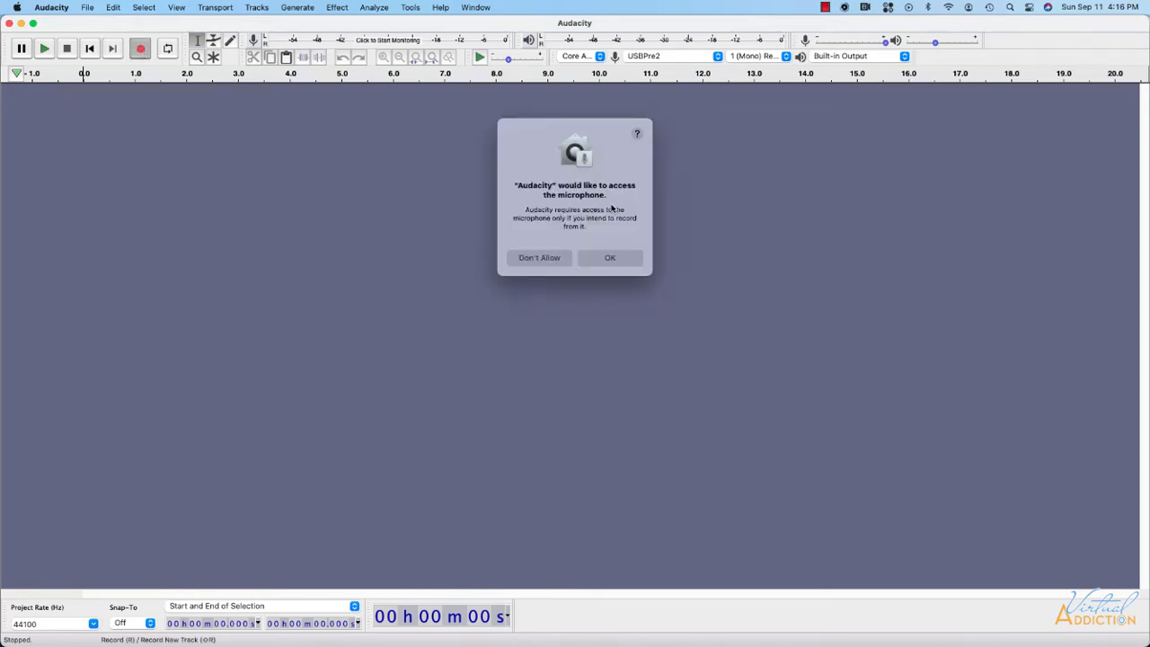
click(611, 258)
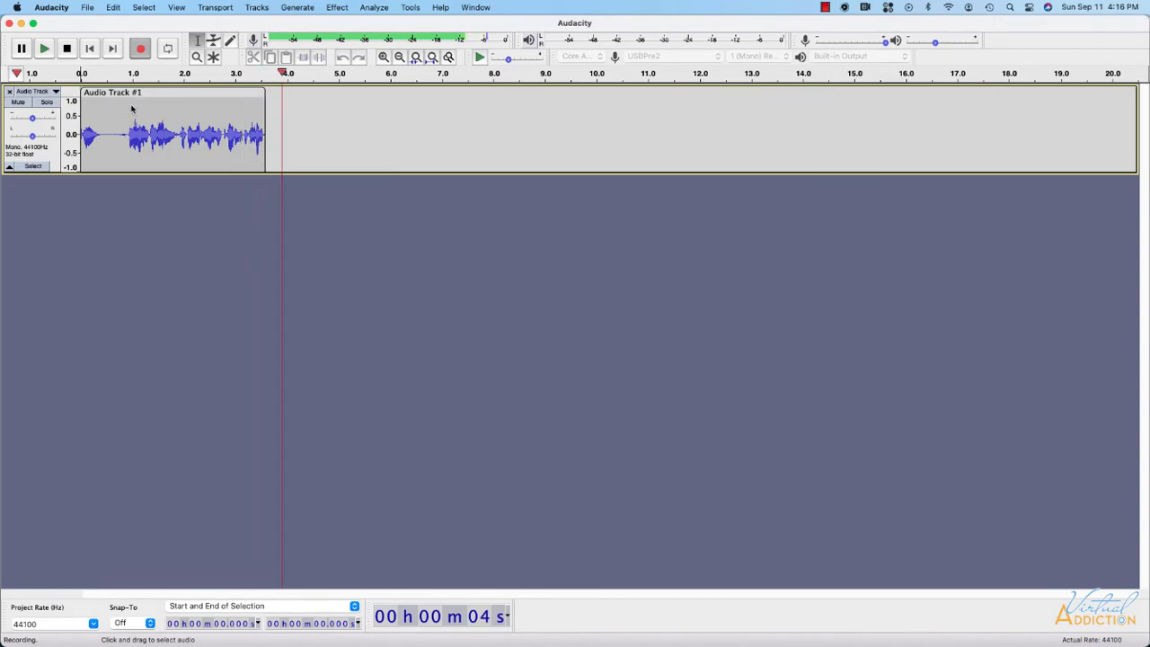
click(68, 54)
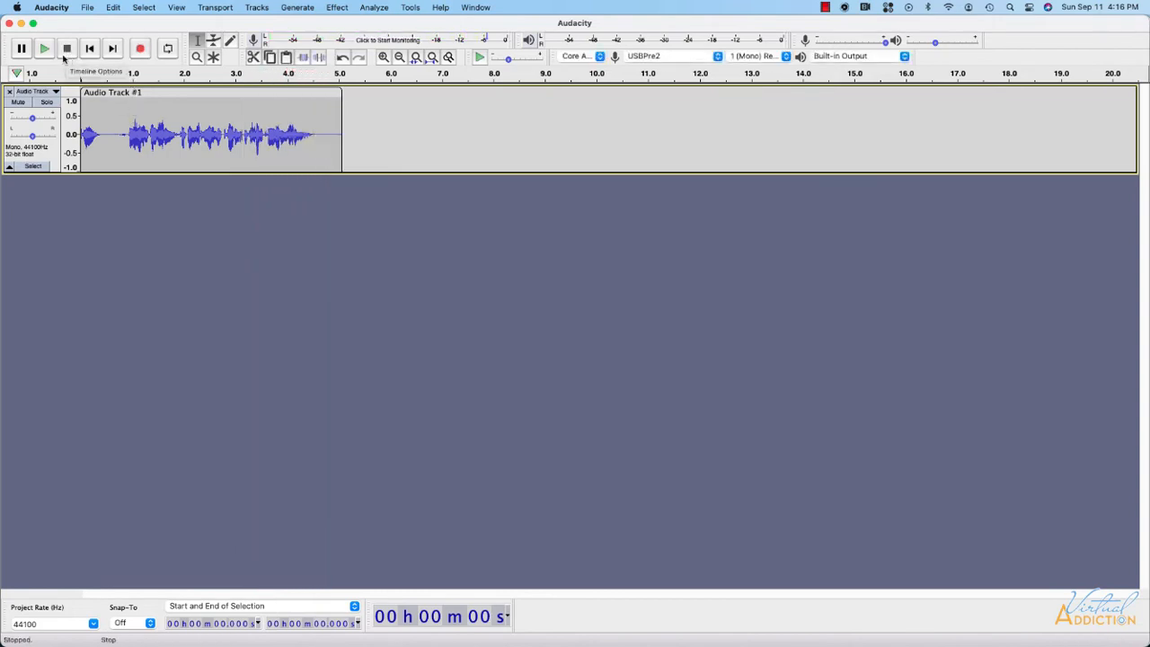
click(43, 51)
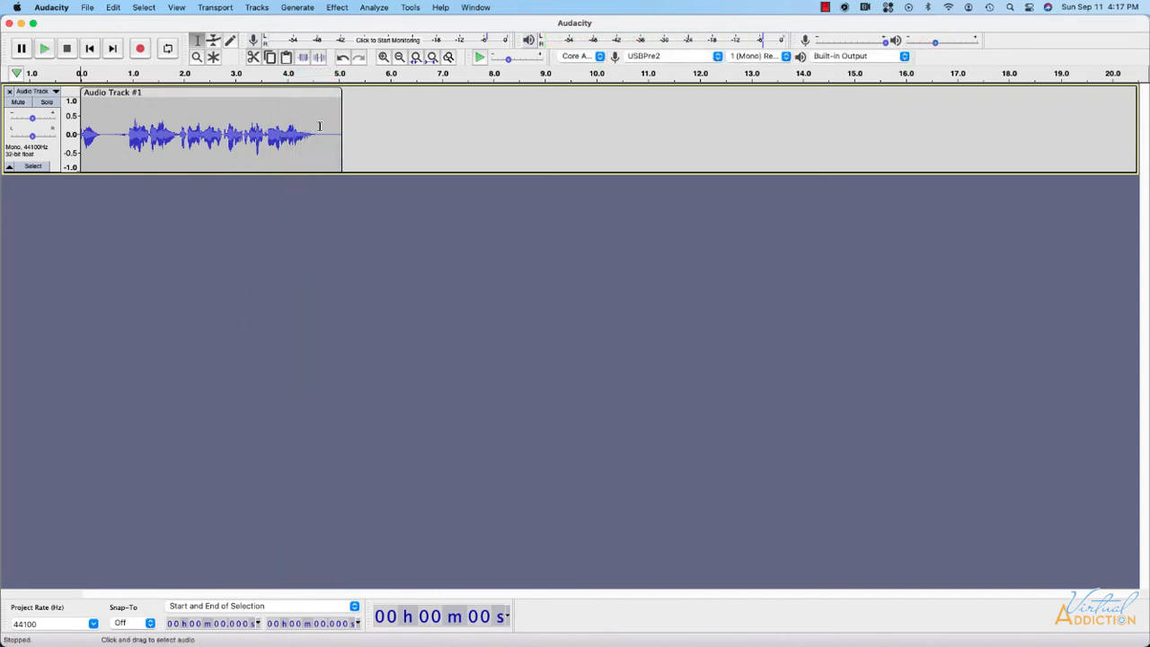
Step: Raise the playback volume and play the recorded voice track again, stopping playback at the end
drag(935, 42, 967, 43)
click(44, 49)
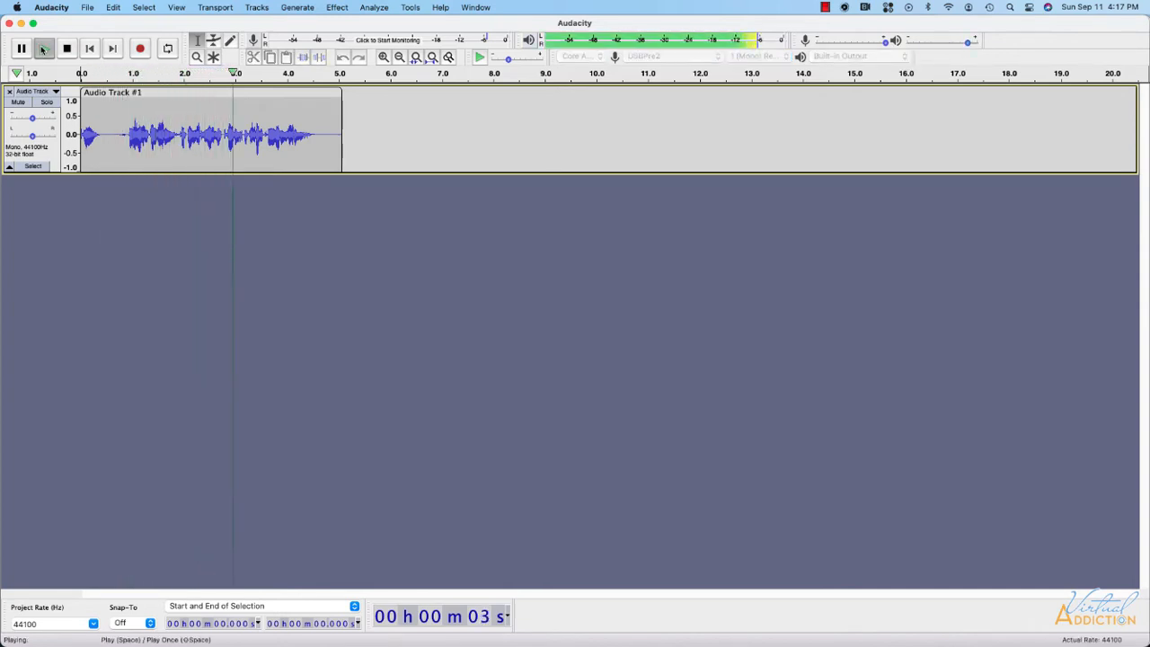
click(66, 49)
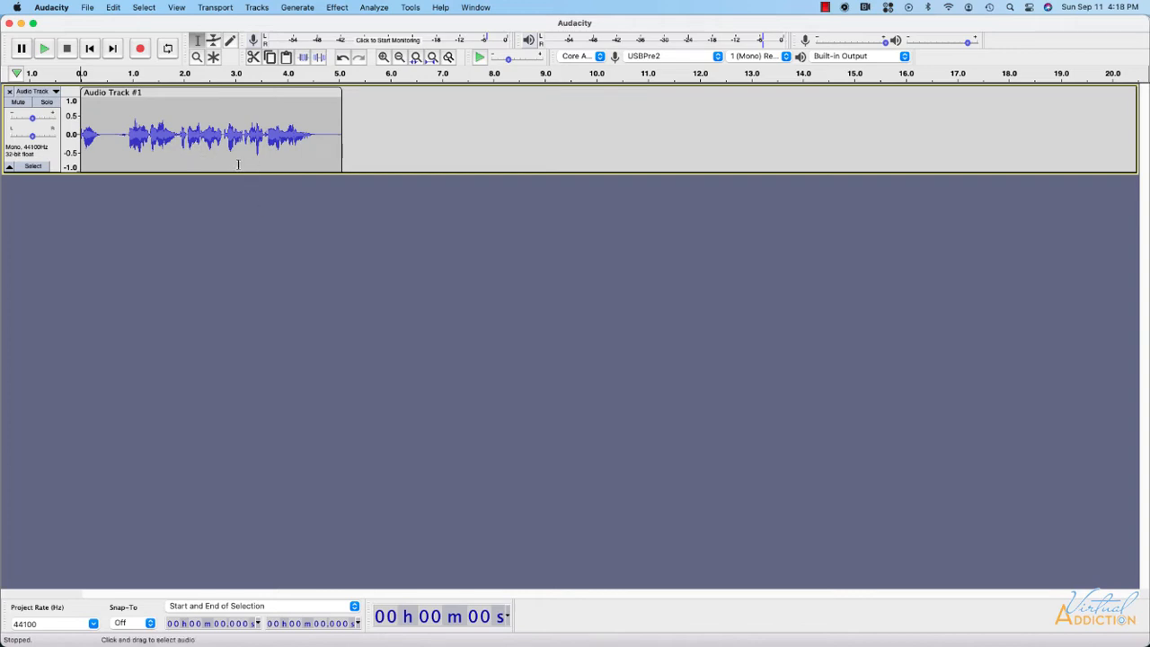
click(84, 91)
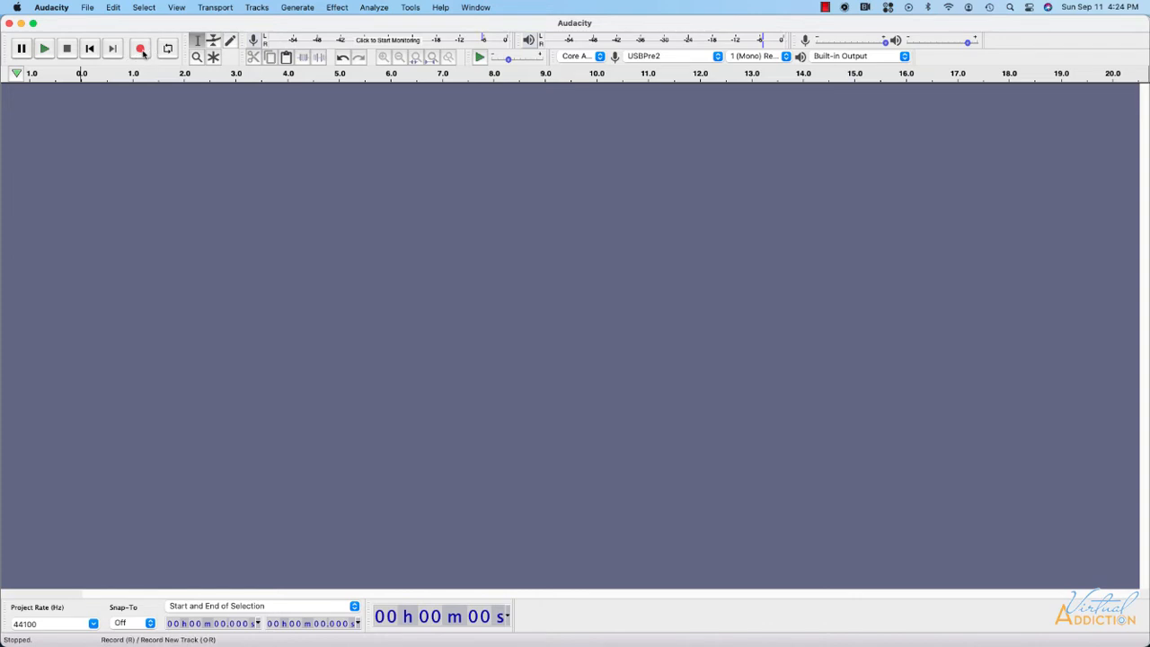
Step: Record a new mono track about 5 seconds long in the empty project and play it back
click(140, 50)
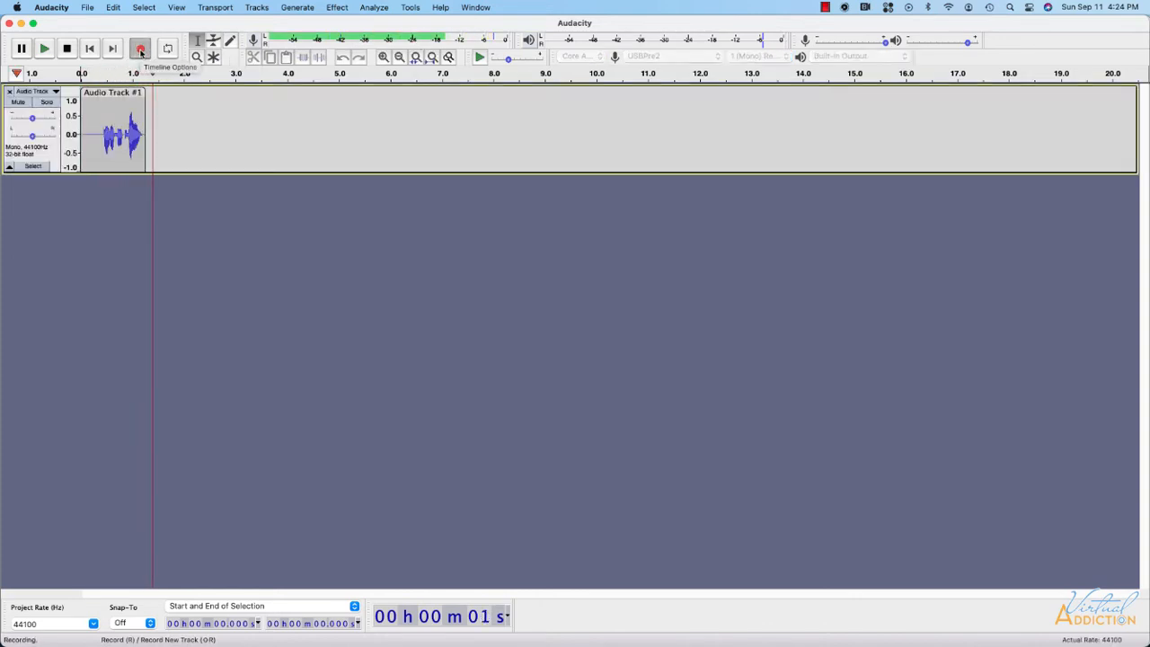
click(68, 50)
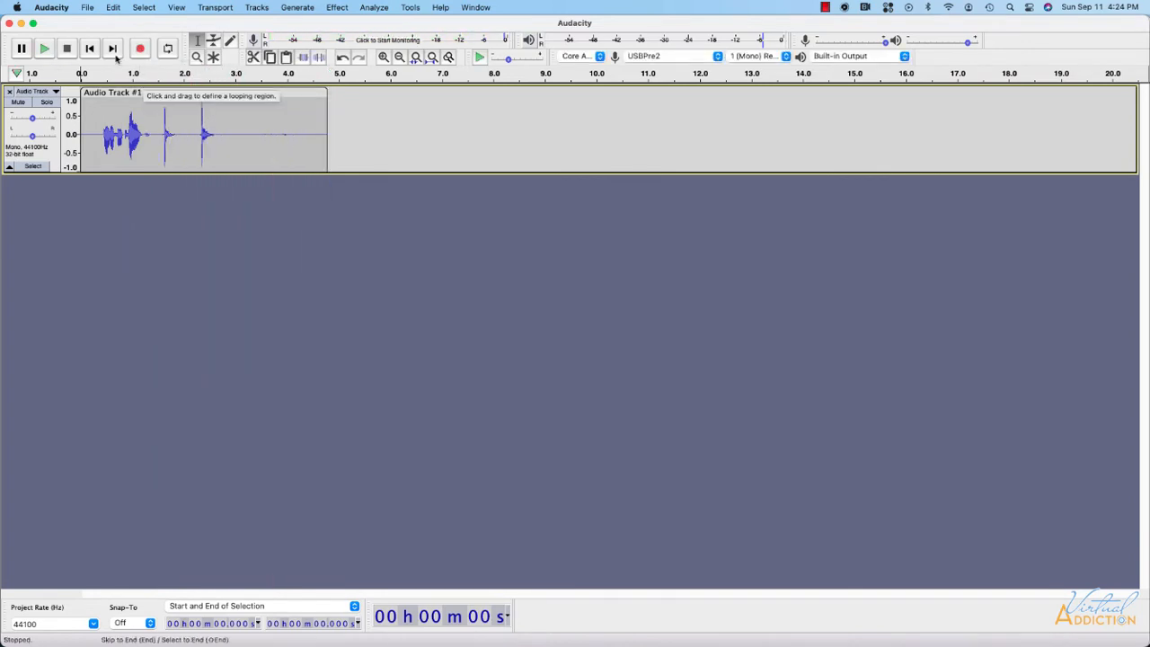
click(45, 50)
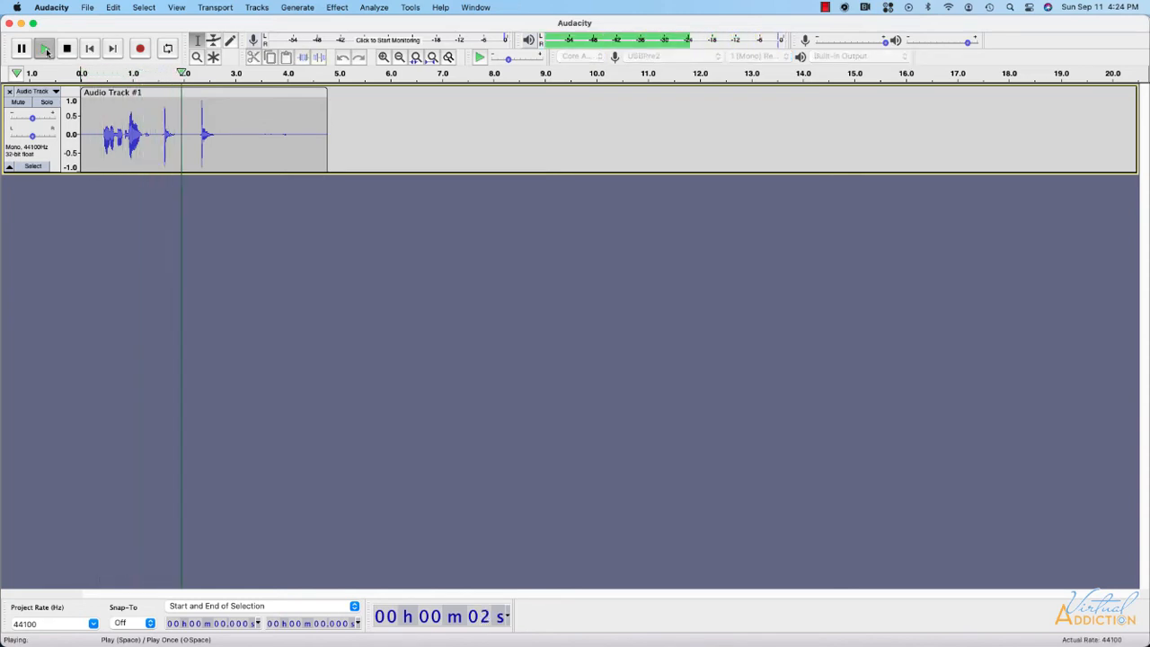
click(66, 49)
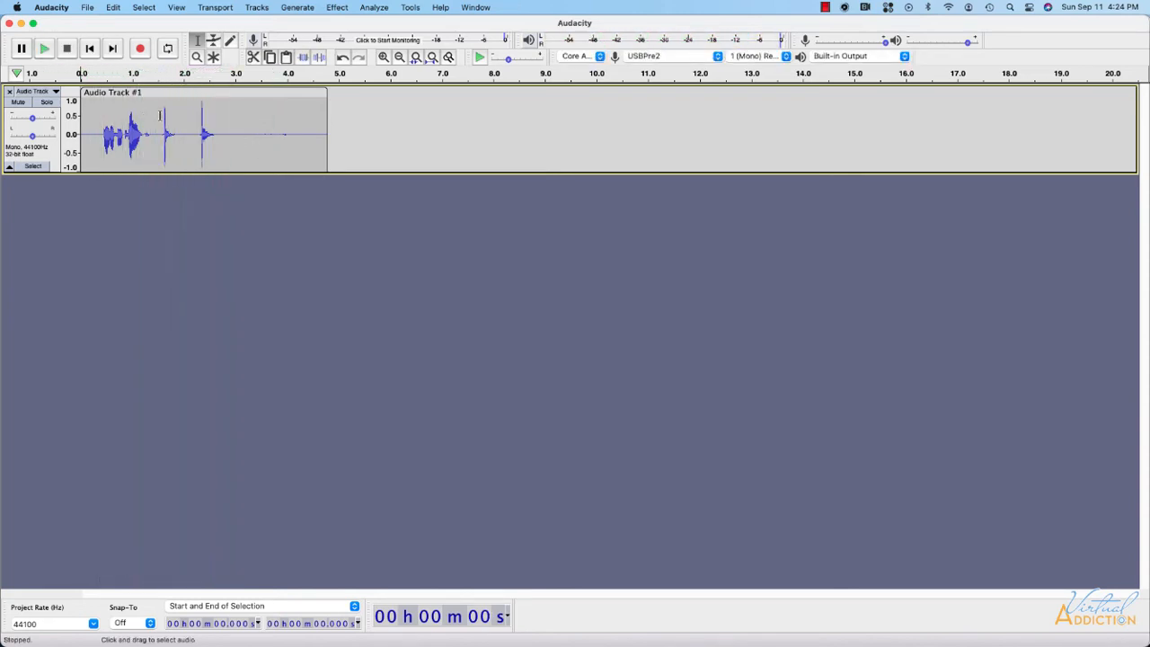
Step: Delete the first 1.5 seconds of the clip, and the silence from about 1.7 seconds to the clip's end
drag(156, 123, 61, 117)
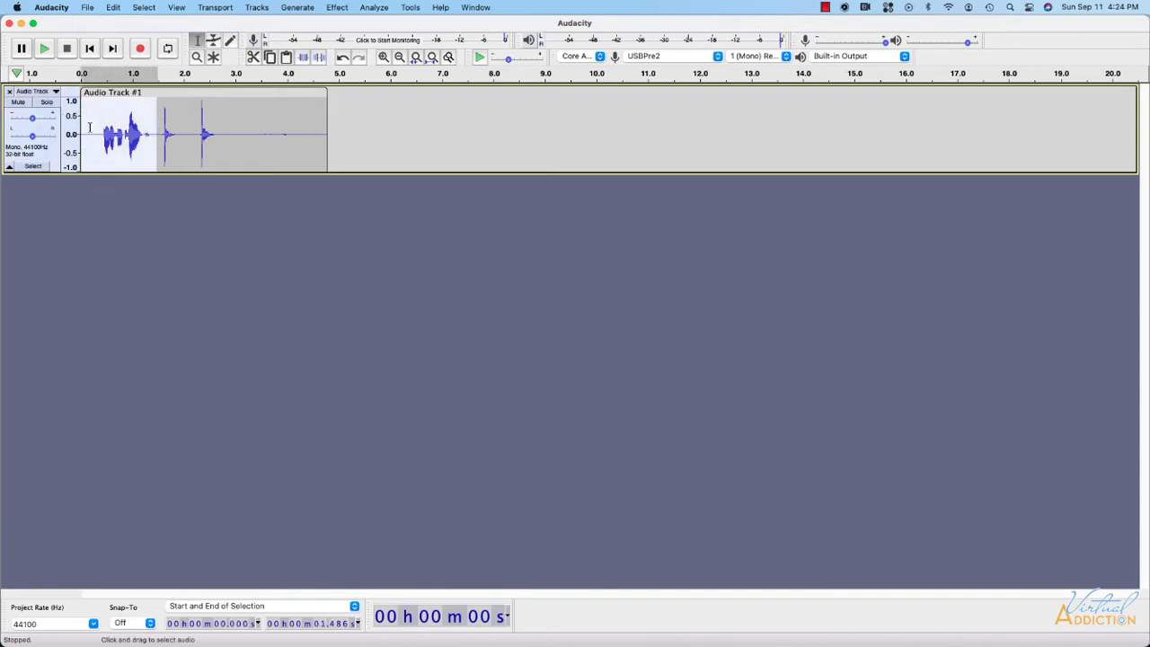
key(Delete)
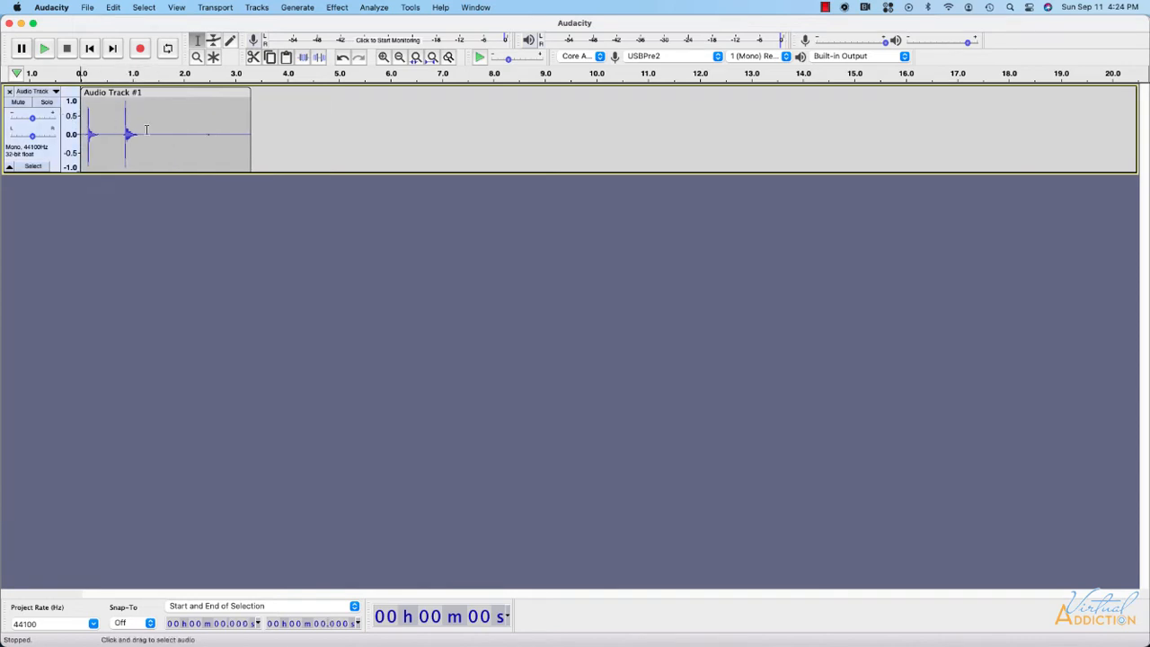
drag(169, 115, 251, 121)
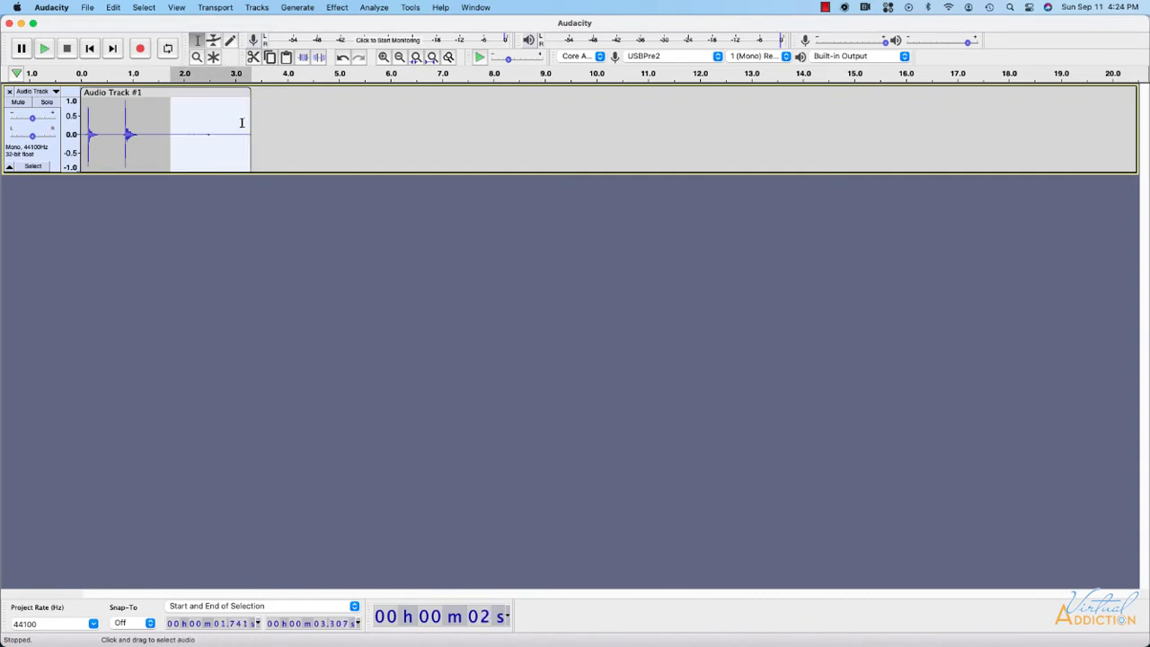
key(Delete)
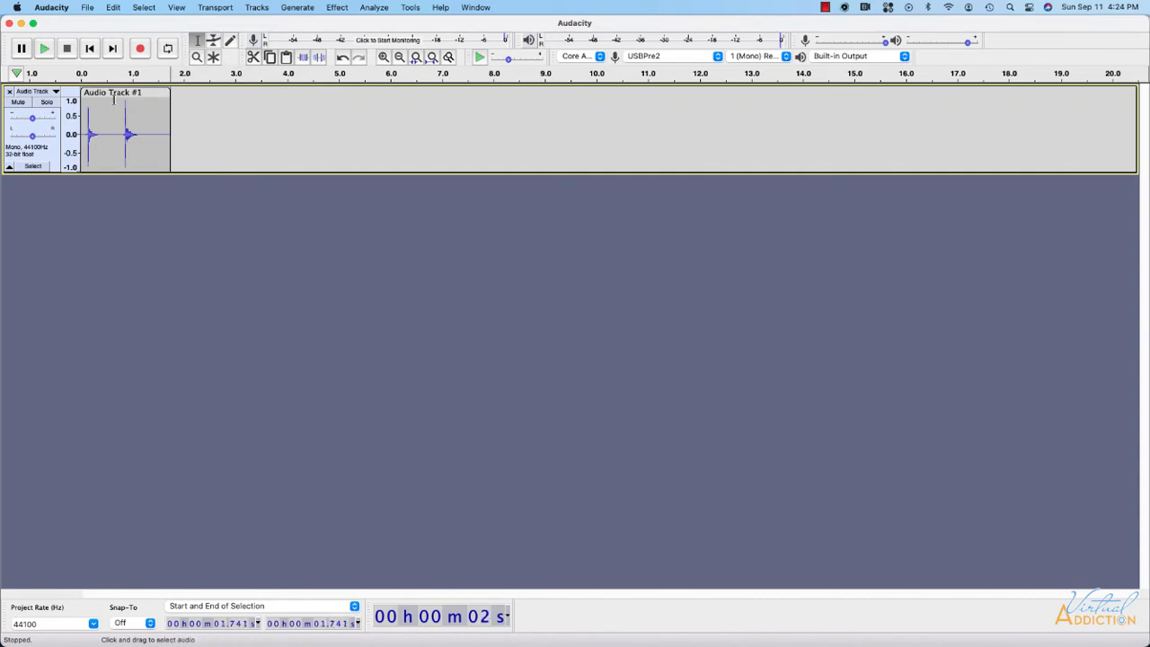
Step: Select the trimmed clip from 0 to about 1.7 seconds and preview the Change Pitch effect from F to B on it
drag(167, 126, 74, 129)
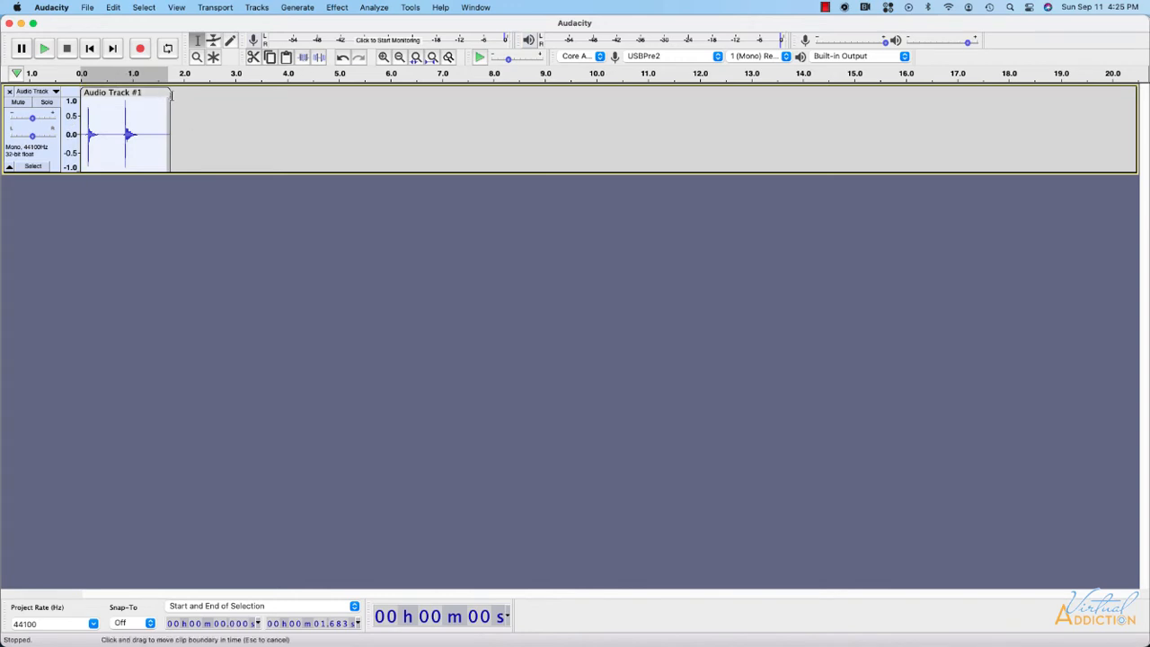
click(337, 7)
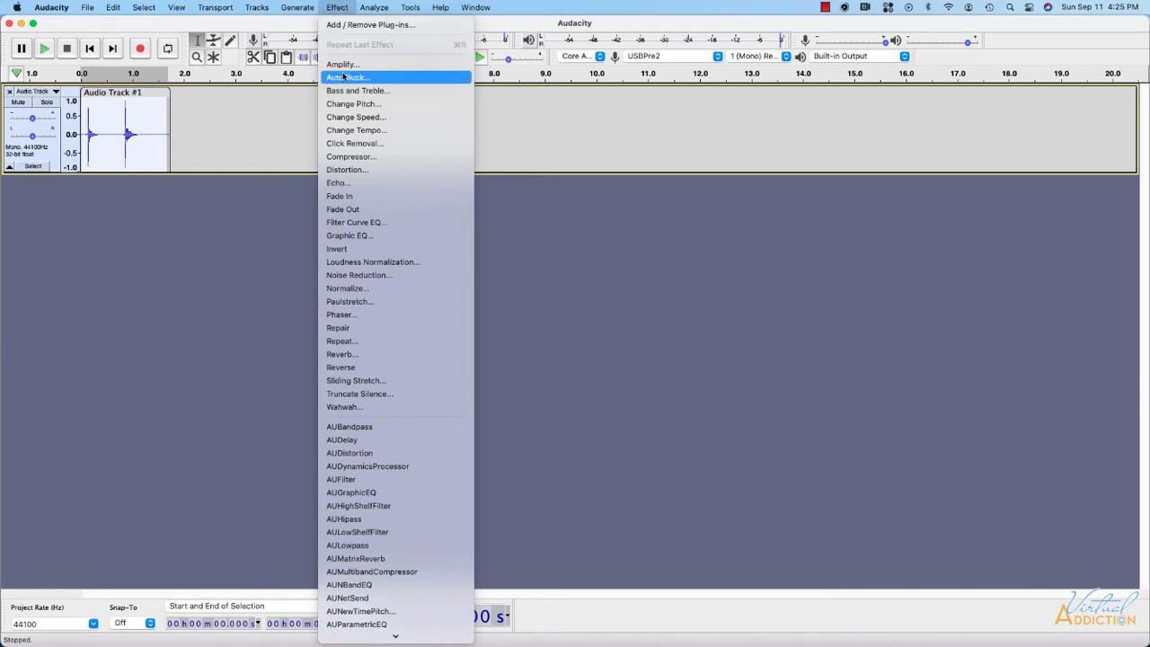
click(341, 105)
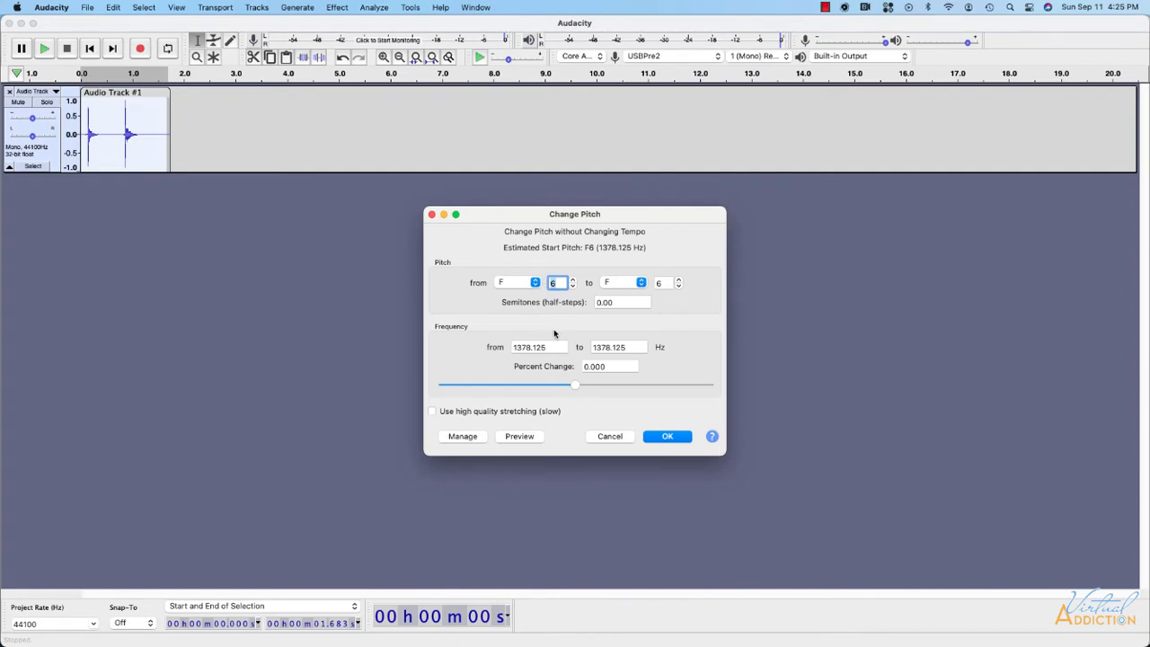
click(519, 436)
click(528, 283)
click(520, 214)
click(633, 285)
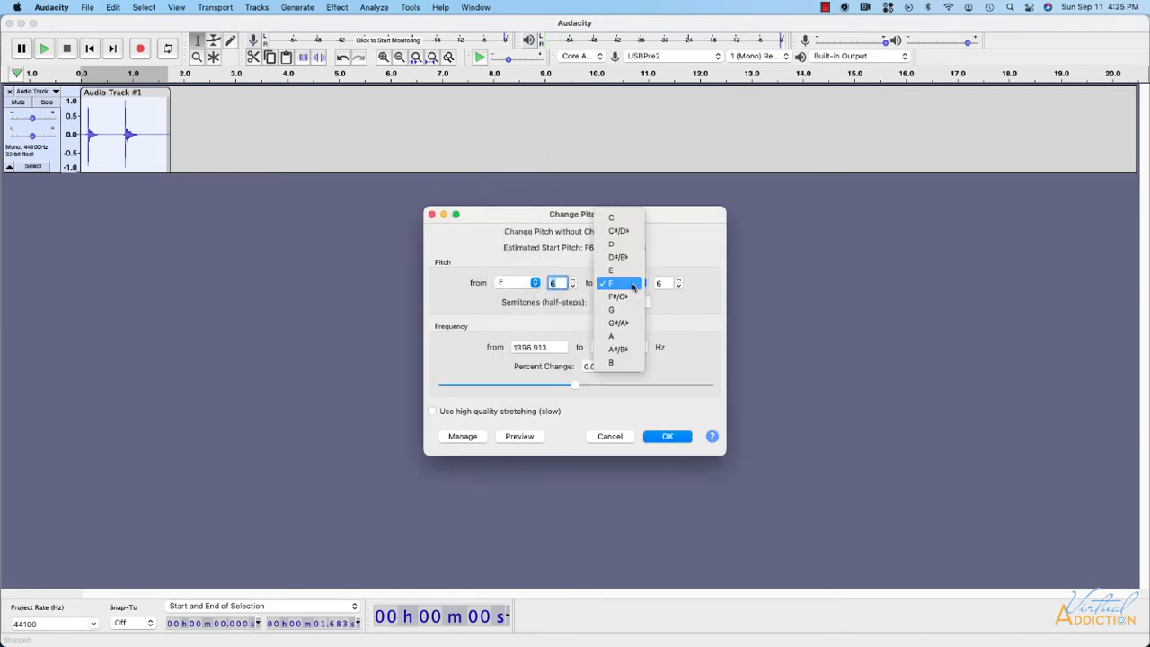
click(624, 363)
click(521, 437)
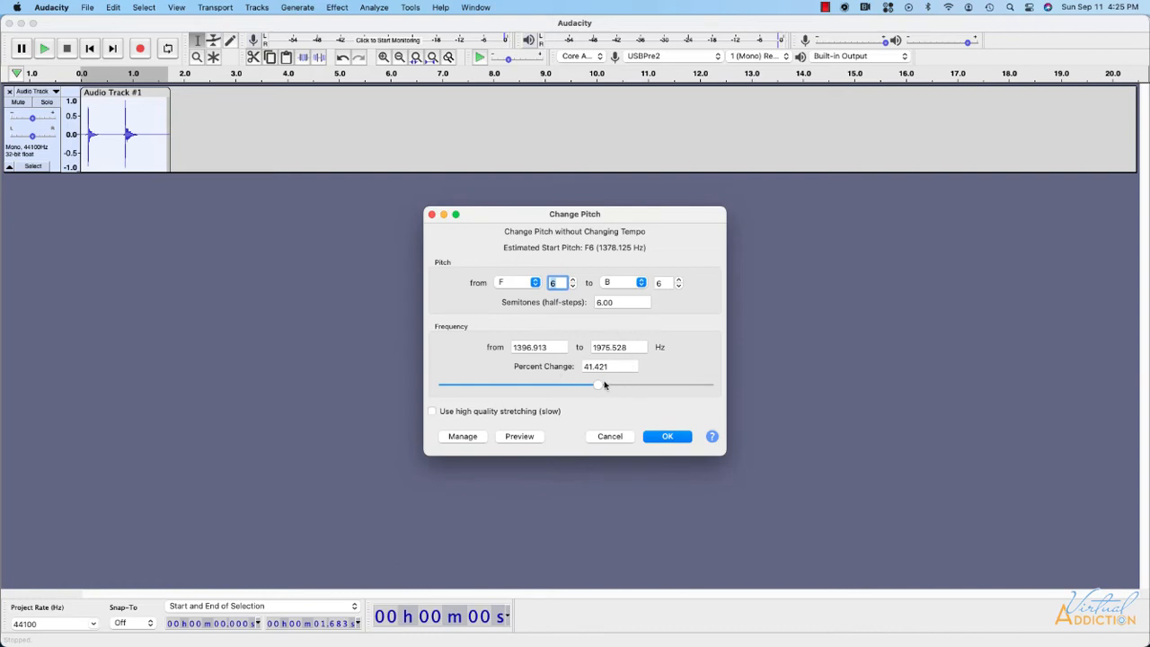
Step: Preview the pitch change with a Percent Change of -21.000 and cancel the effect without applying it
drag(598, 386, 546, 385)
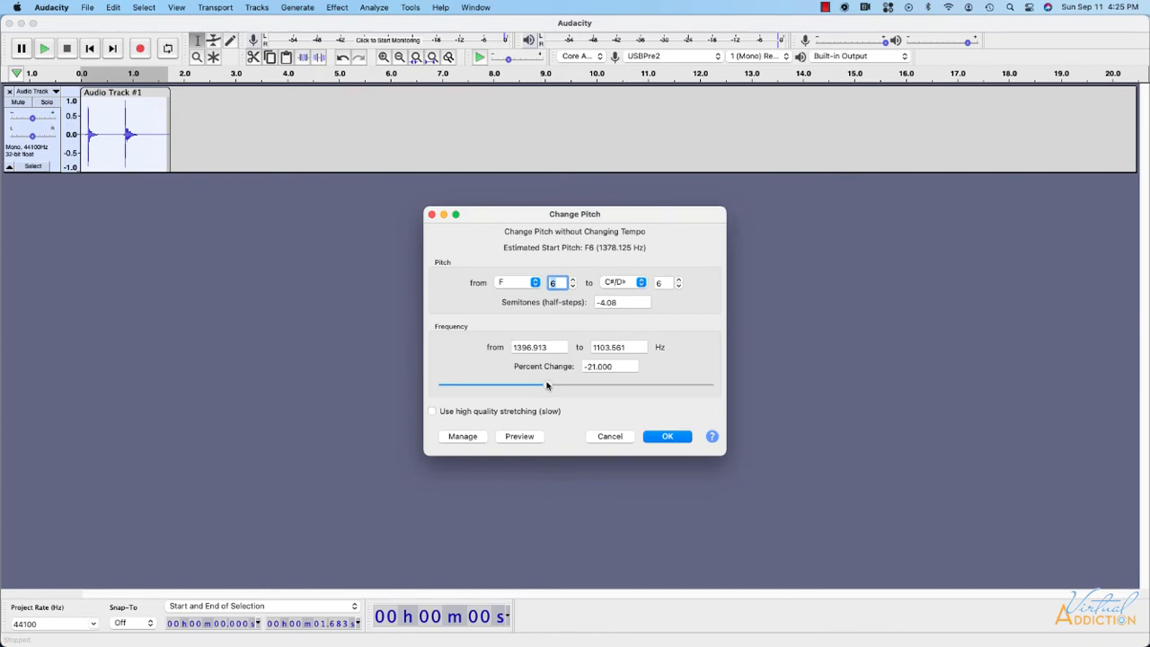
click(519, 437)
click(611, 438)
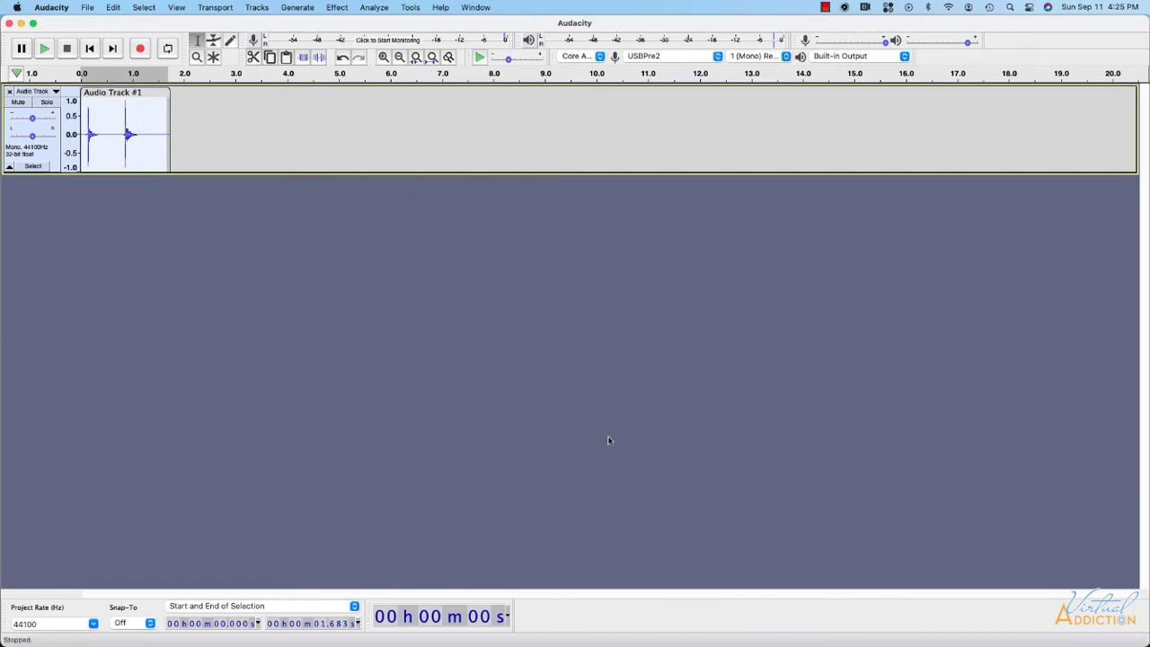
Step: Record a voice clip about 2.8 seconds long directly after the first clip, and play back just that clip
click(171, 135)
click(140, 49)
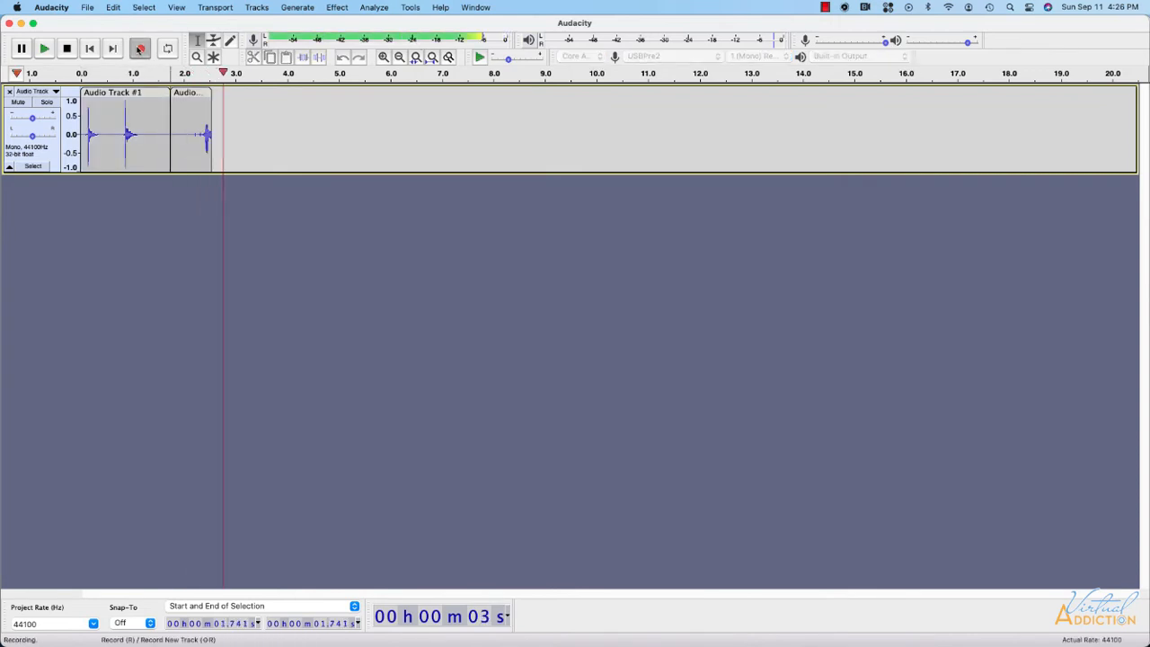
click(67, 49)
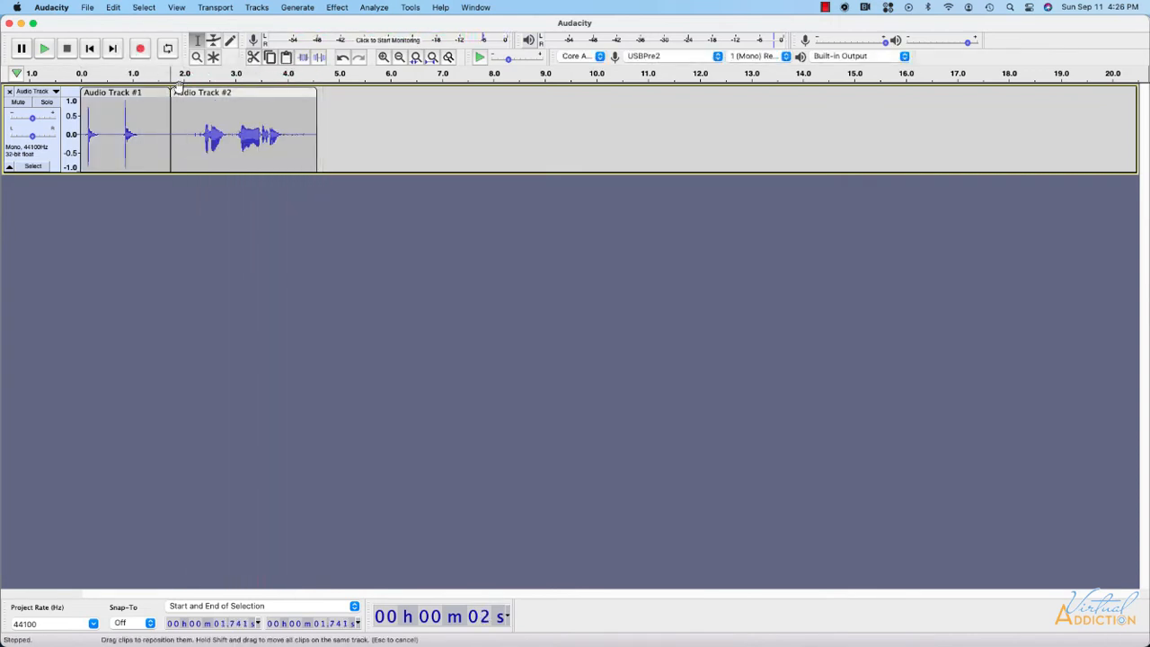
click(177, 91)
click(44, 49)
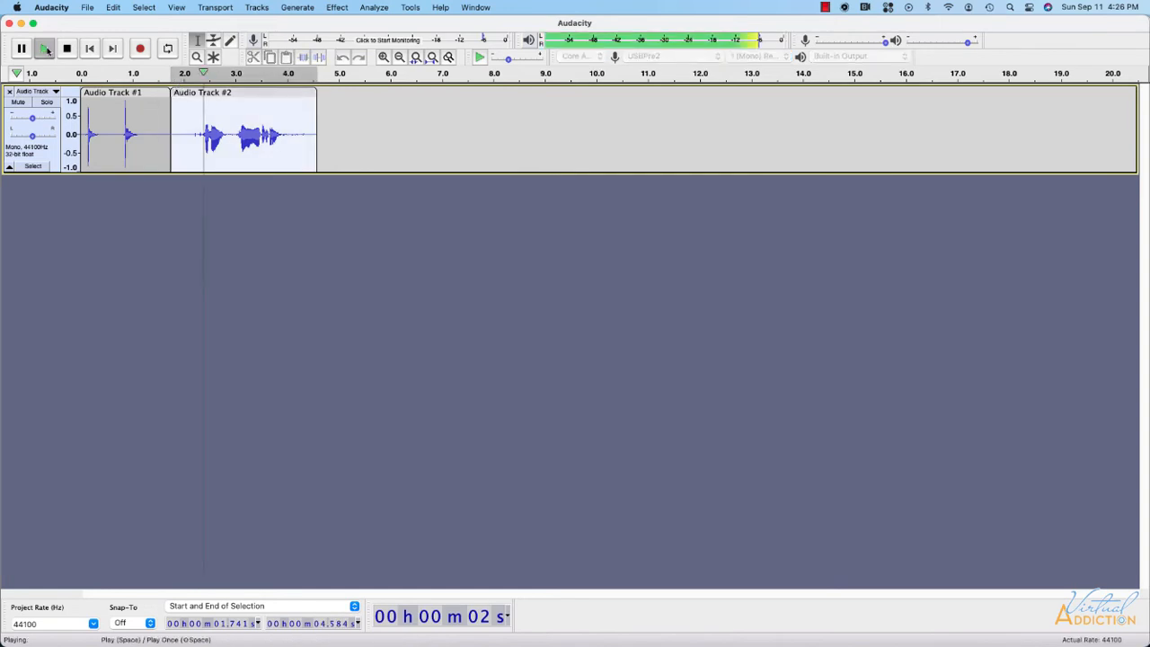
click(66, 48)
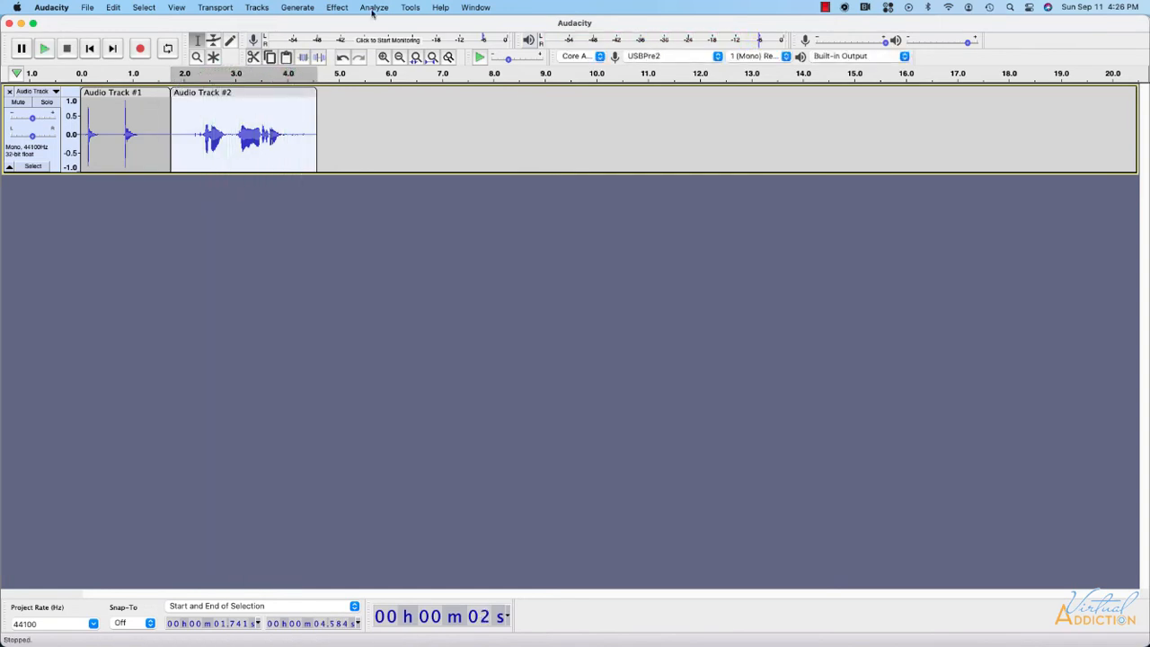
Step: Preview the Change Pitch effect on the second clip at -21.000 percent, and choose A#/Bb as the target pitch
click(337, 8)
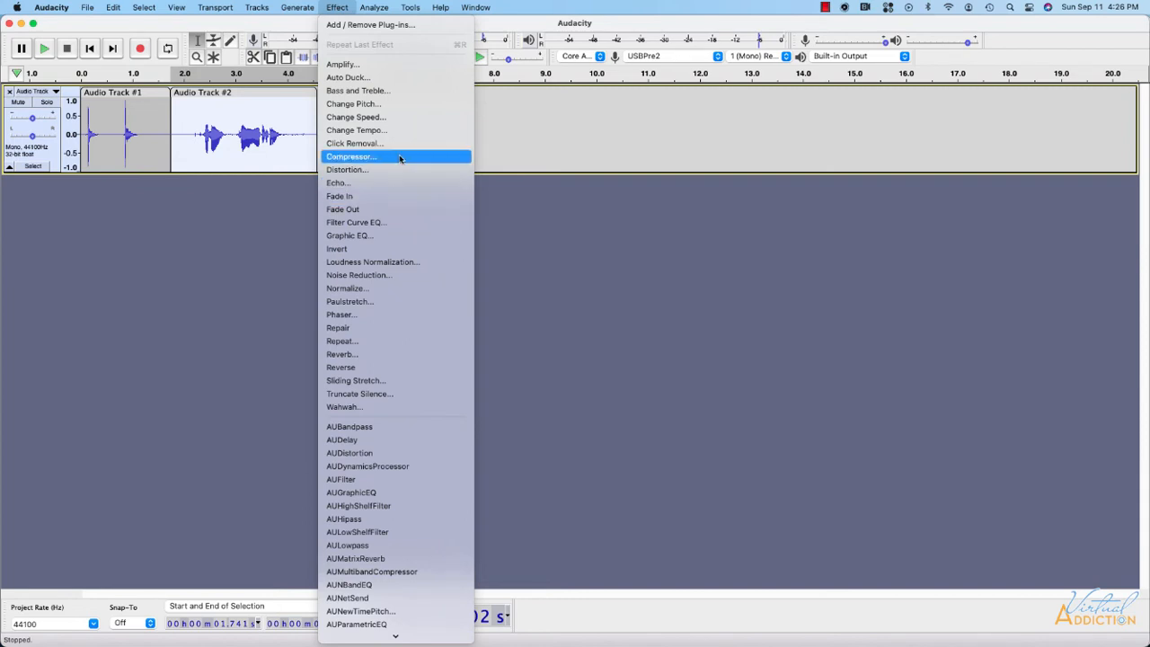
click(353, 103)
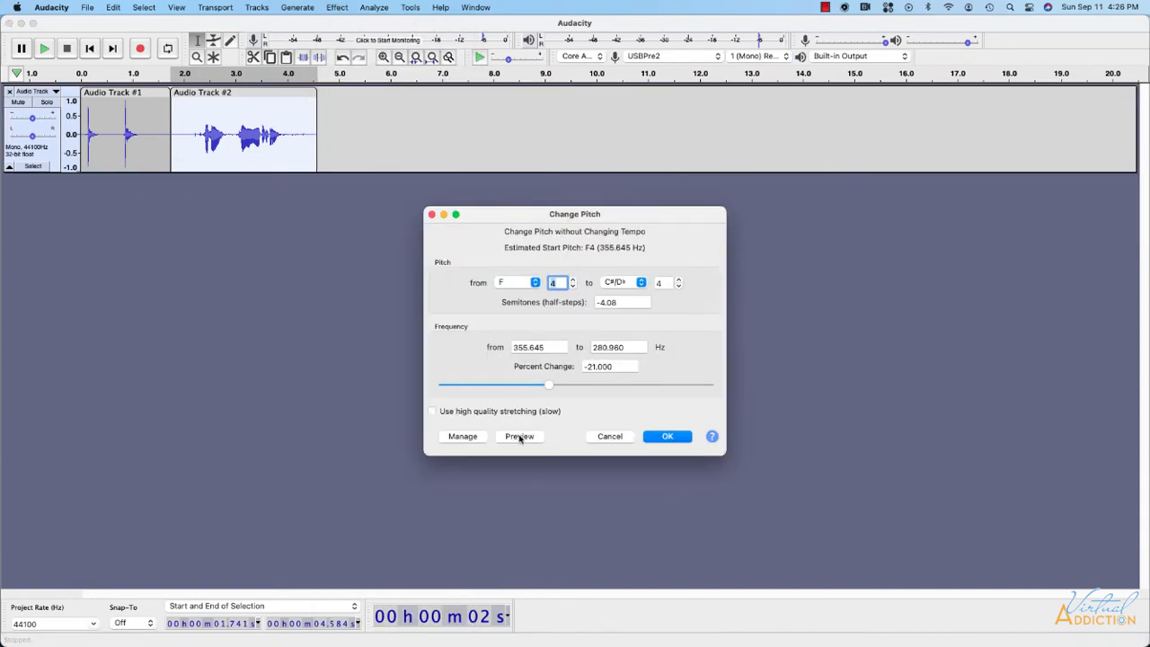
click(519, 437)
click(617, 284)
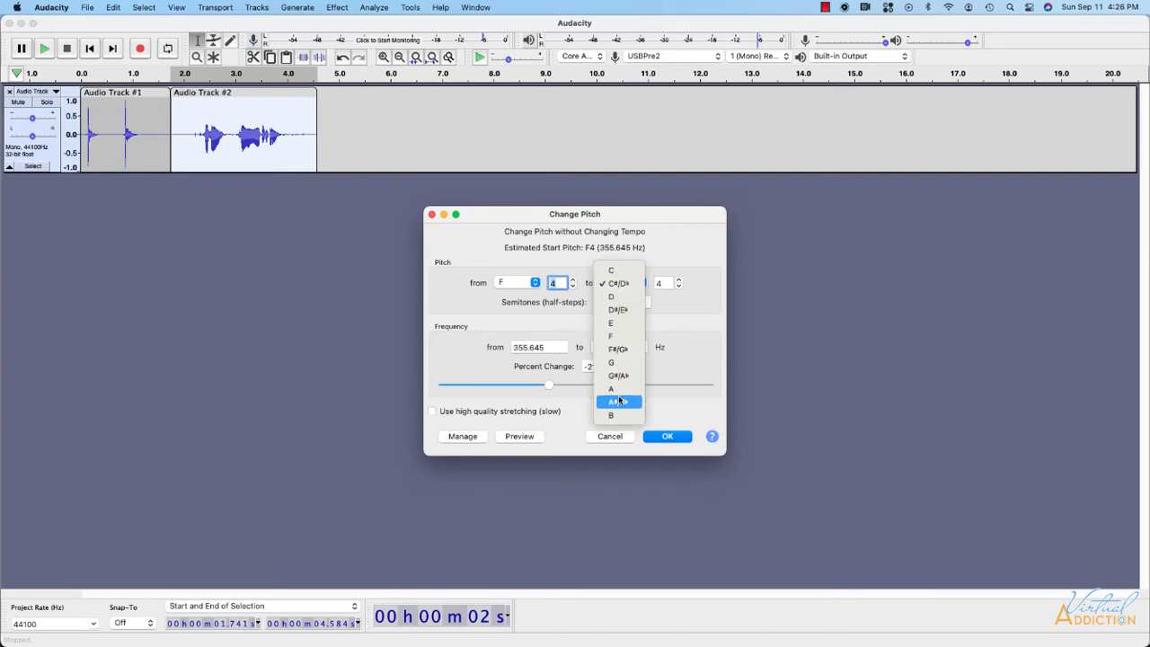
click(618, 401)
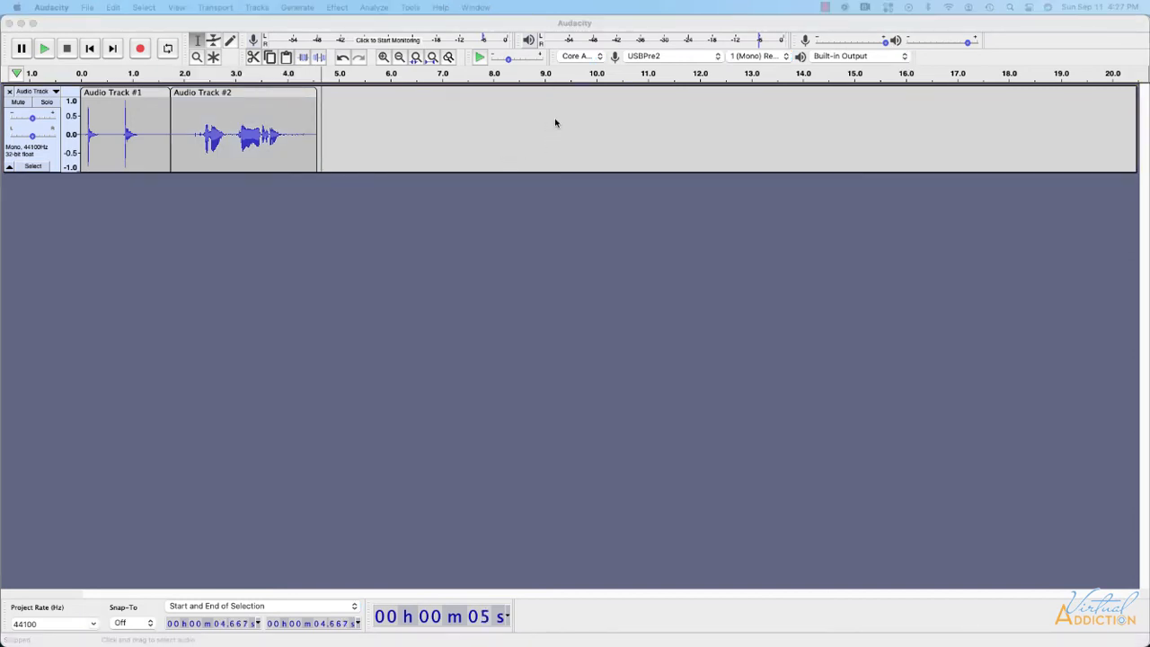
Step: Record another voice clip from about 4.7 to 26.2 seconds, and delete all the audio in the track
click(139, 50)
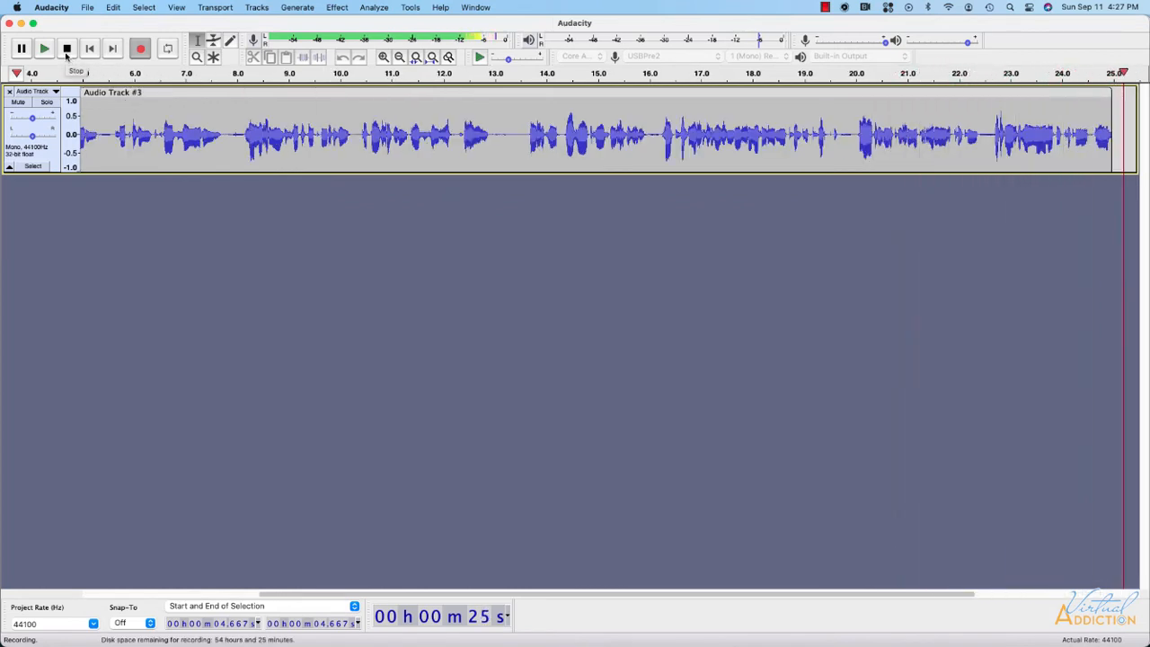
click(67, 52)
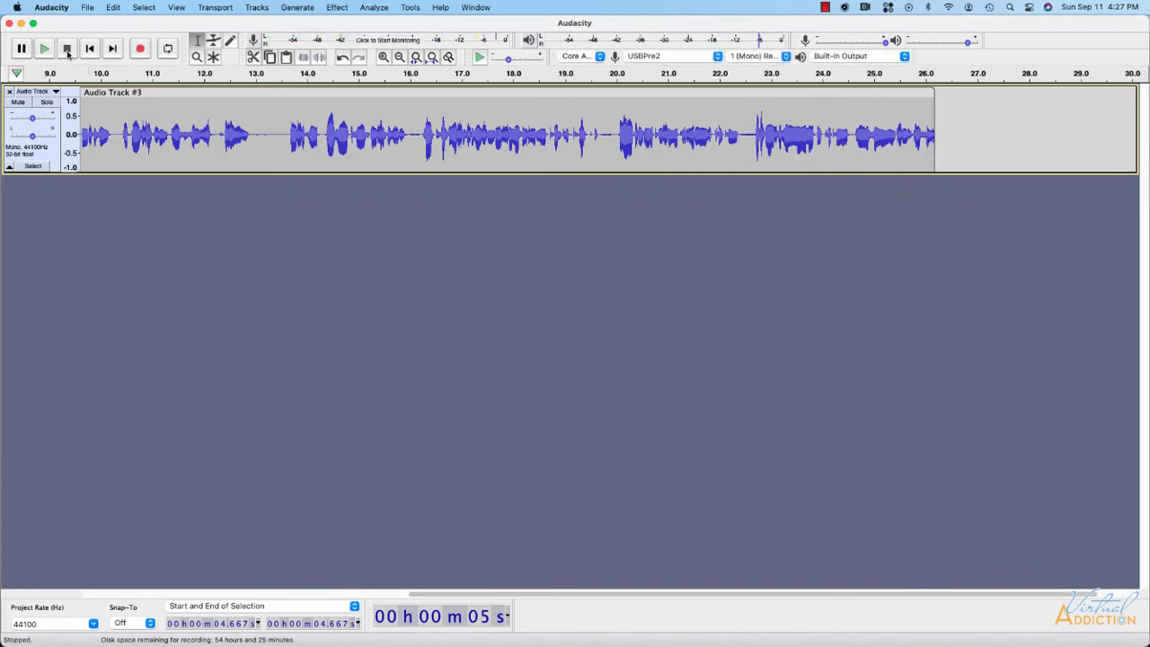
click(405, 149)
key(super+a)
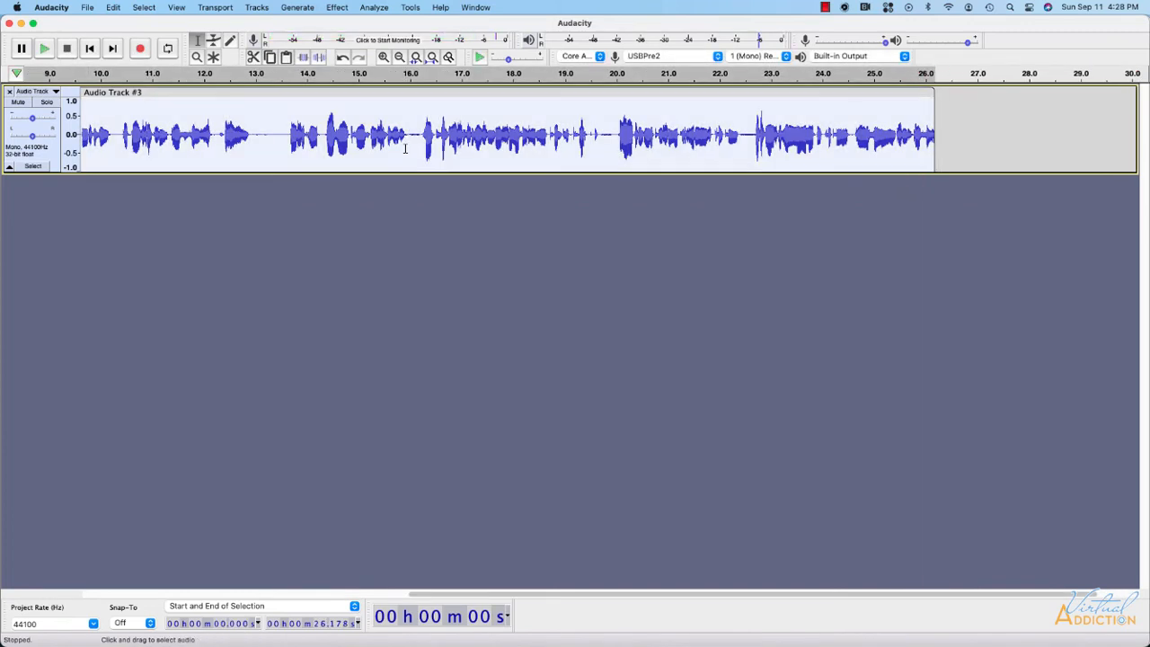
key(Delete)
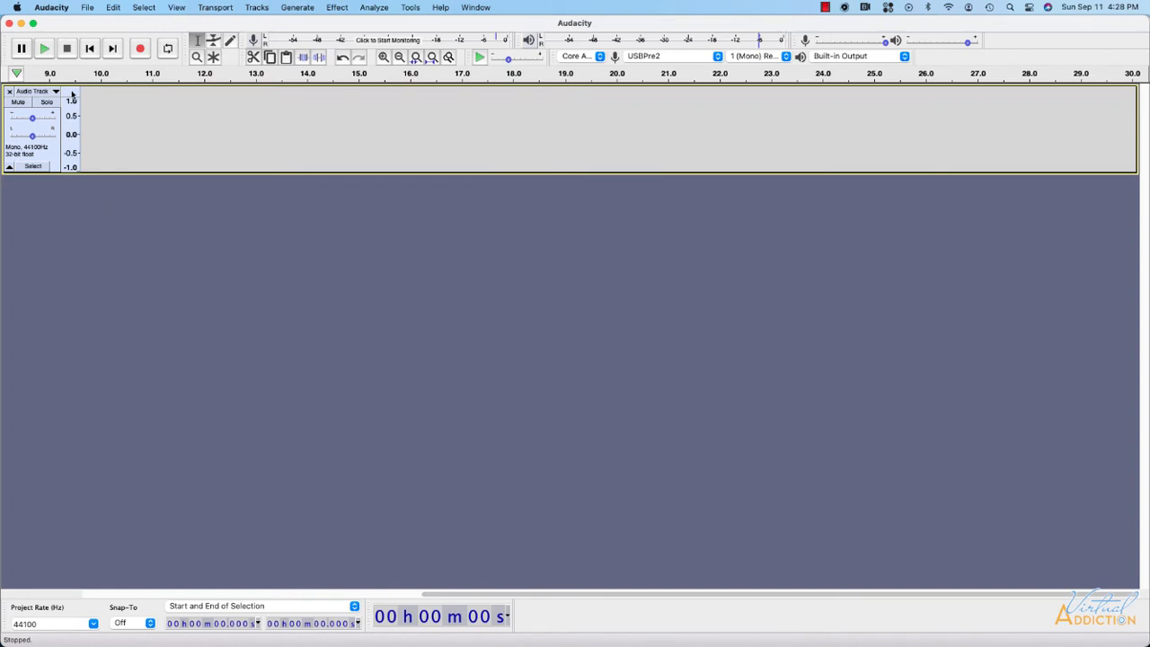
Step: Record a new voice track about 12 seconds long and copy its section from about 3.7 to 5.3 seconds
click(141, 49)
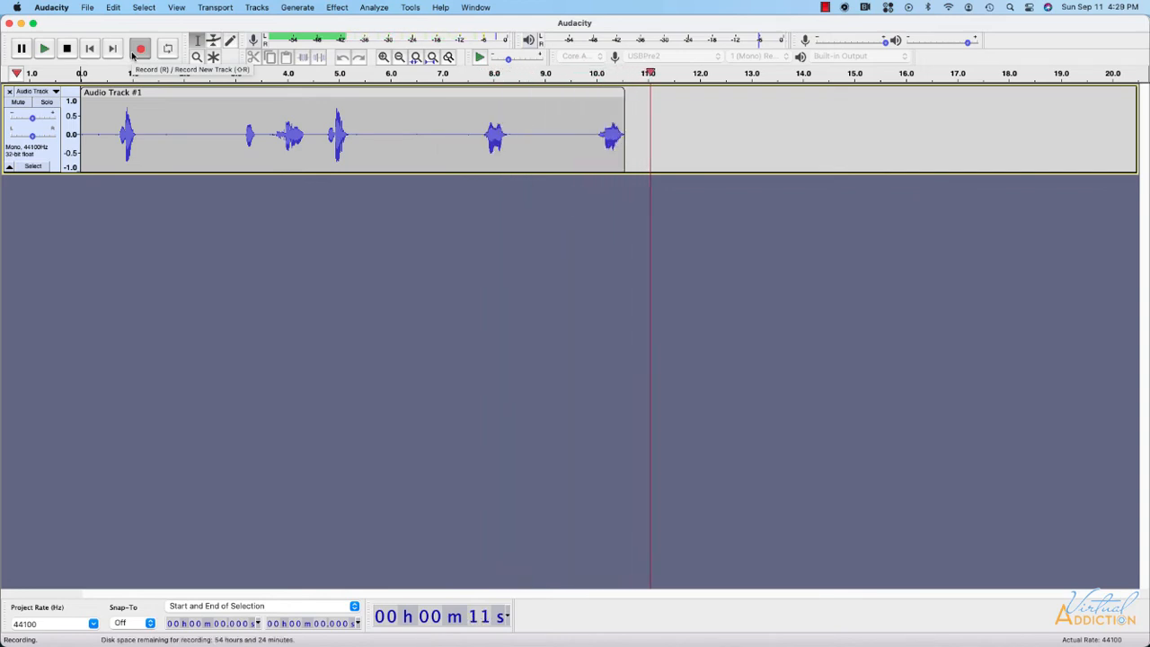
click(66, 49)
click(269, 100)
drag(269, 100, 353, 114)
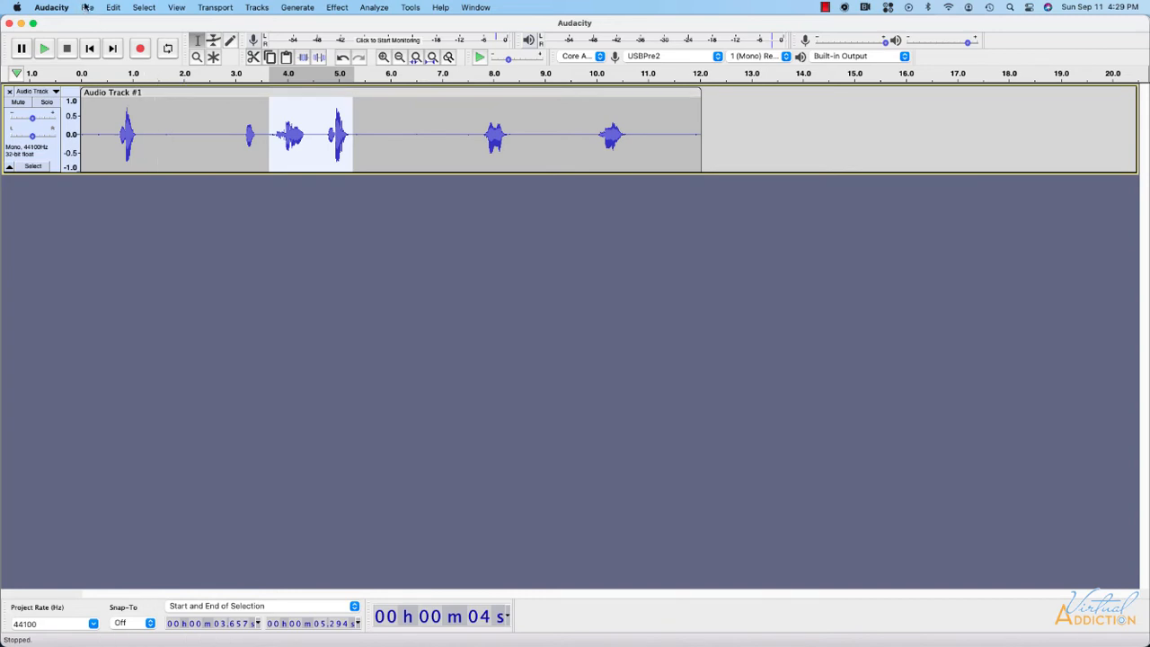
Step: Start a new project and paste the copied audio section into it
click(86, 7)
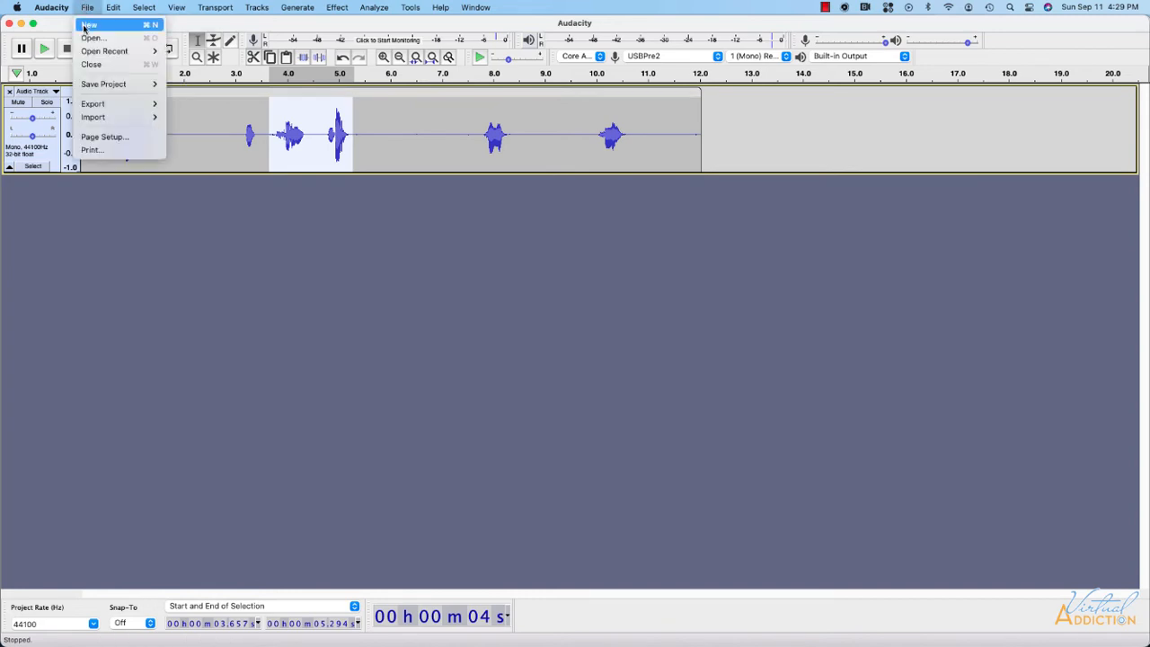
click(79, 27)
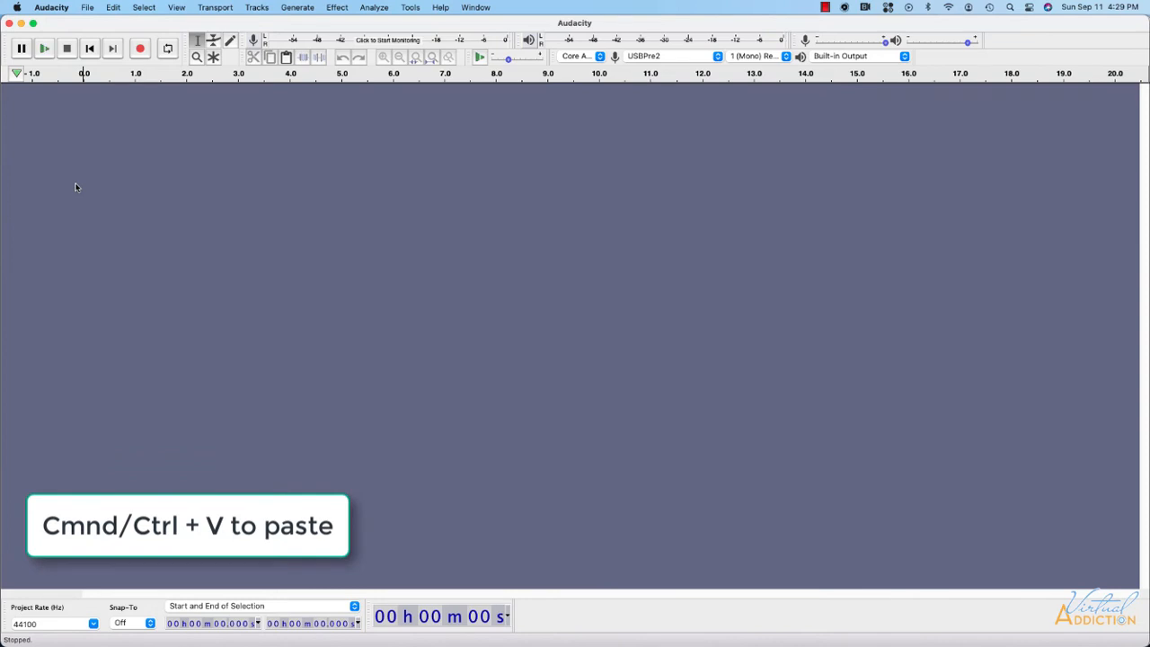
key(super+v)
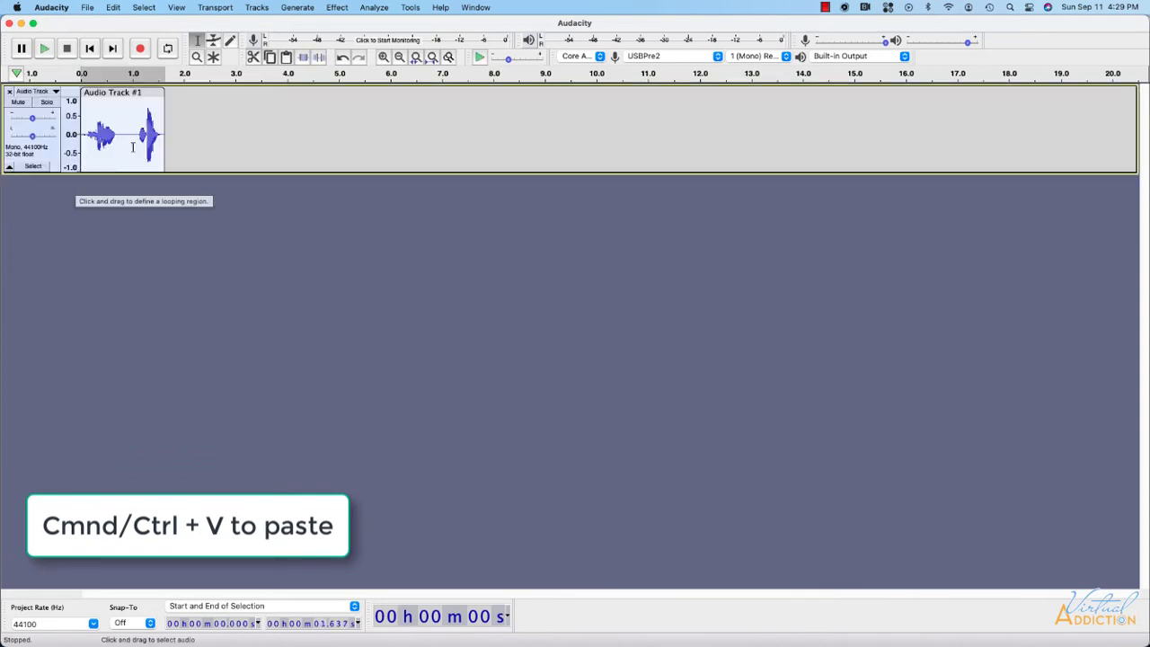
Step: Play the pasted clip and preview Change Pitch at 0.000 percent on its section from about 0.09 to 1.58 seconds
click(45, 52)
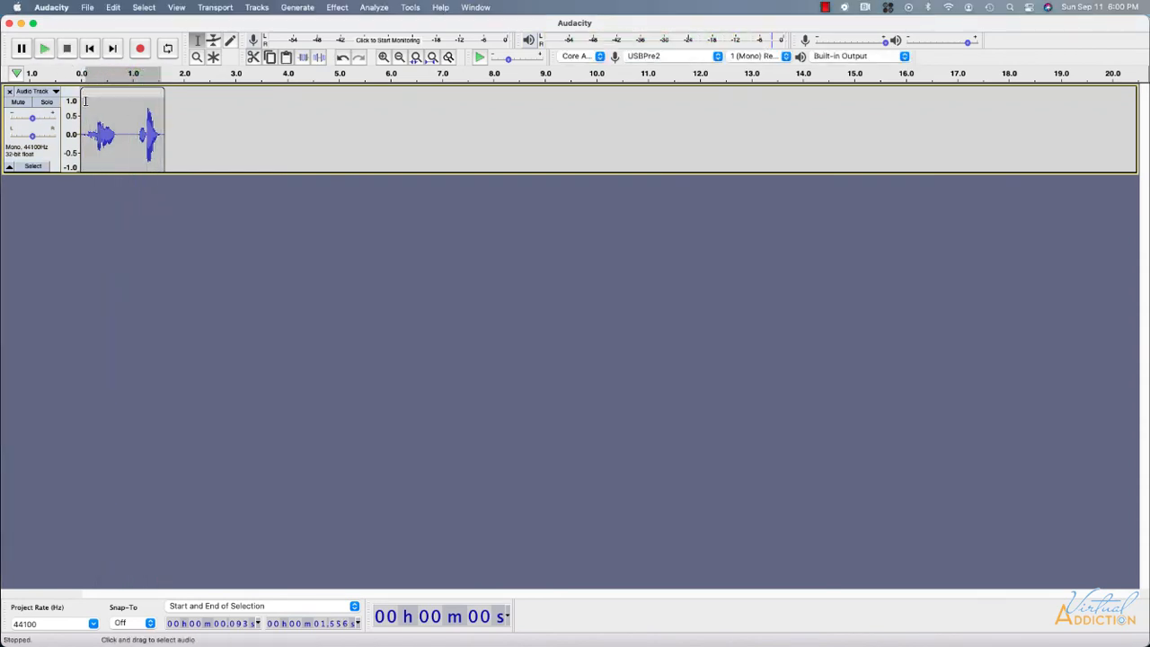
drag(84, 99, 162, 109)
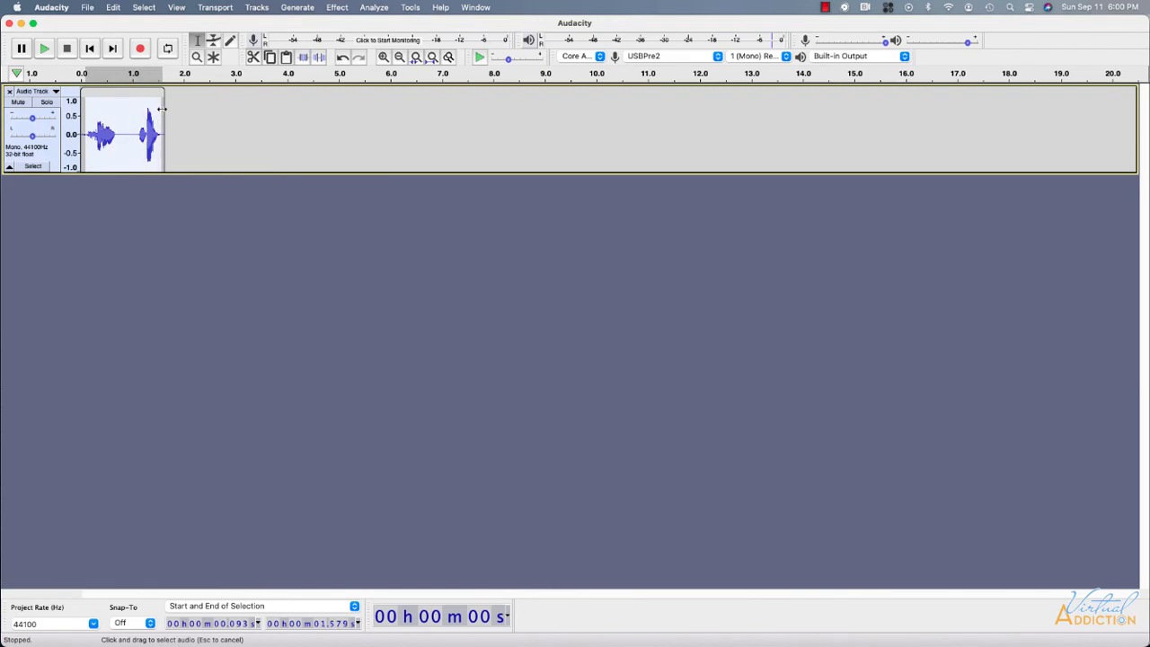
click(338, 8)
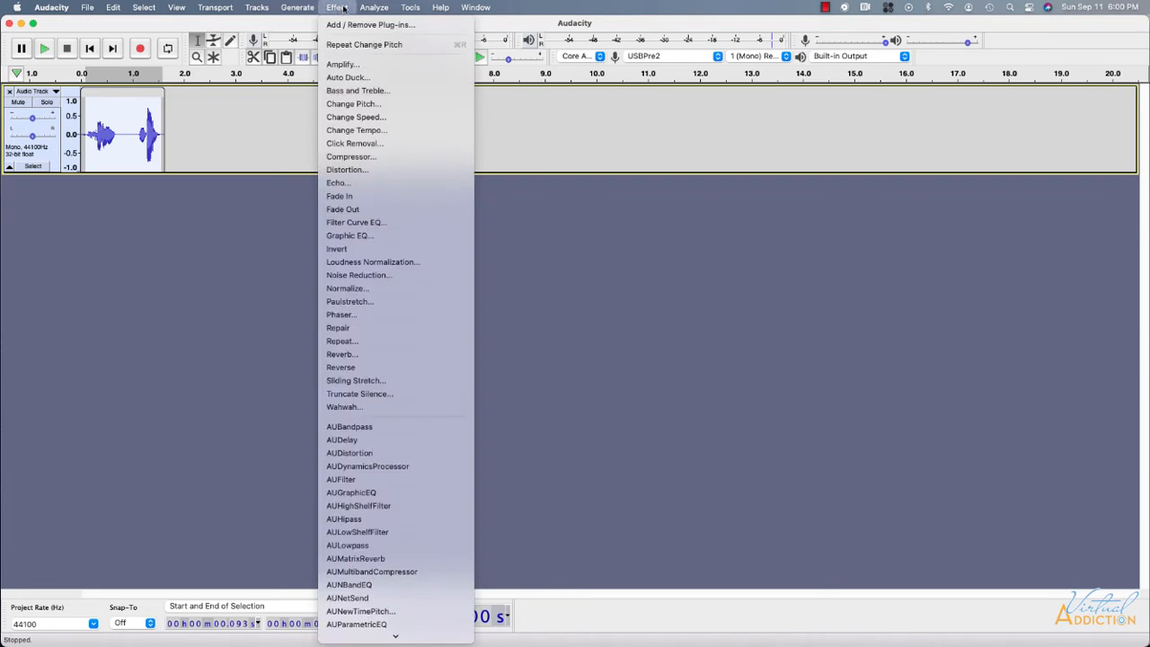
click(339, 104)
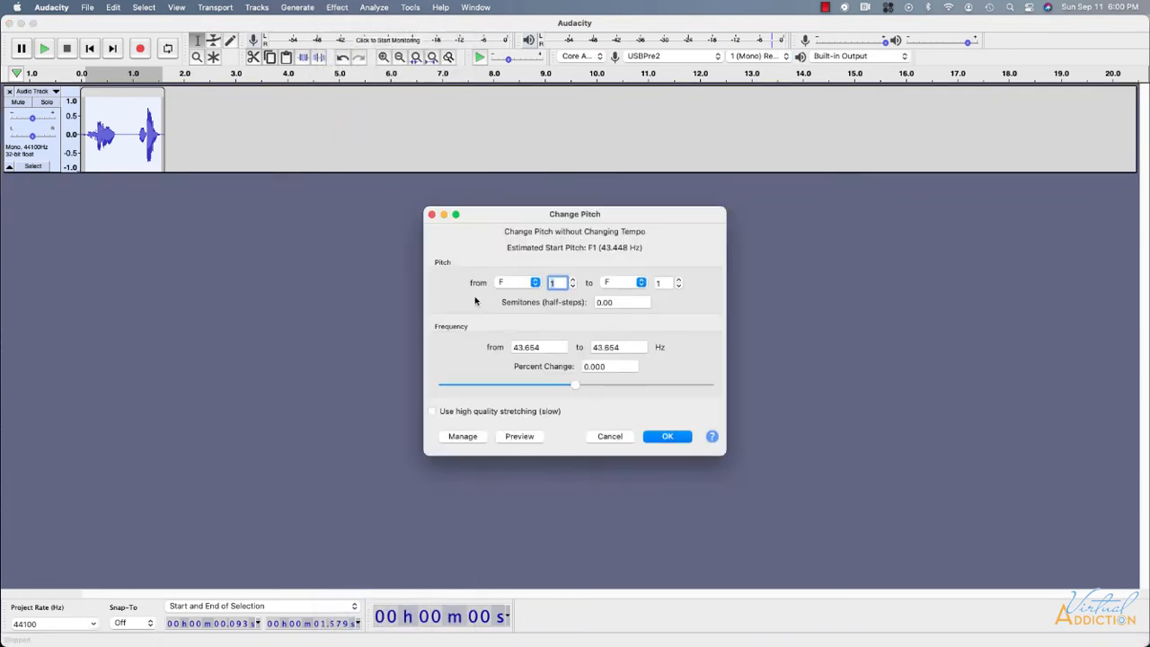
click(518, 437)
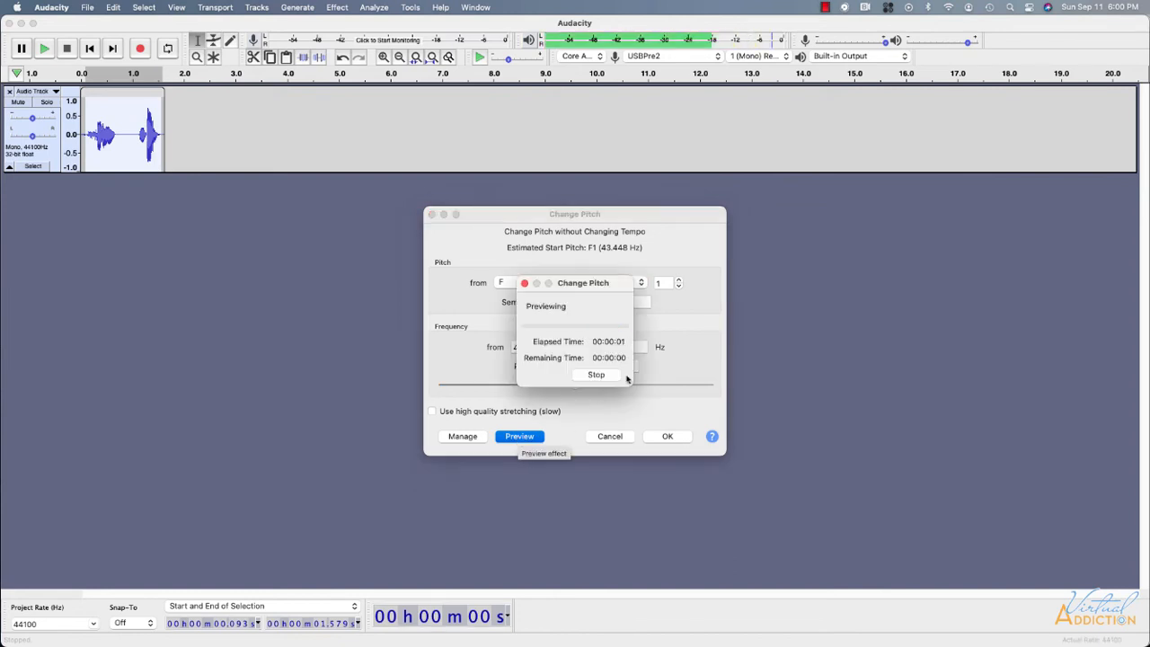
Step: Preview the selected section with Change Pitch at 52.514 percent and at -19.000 percent
drag(574, 386, 601, 387)
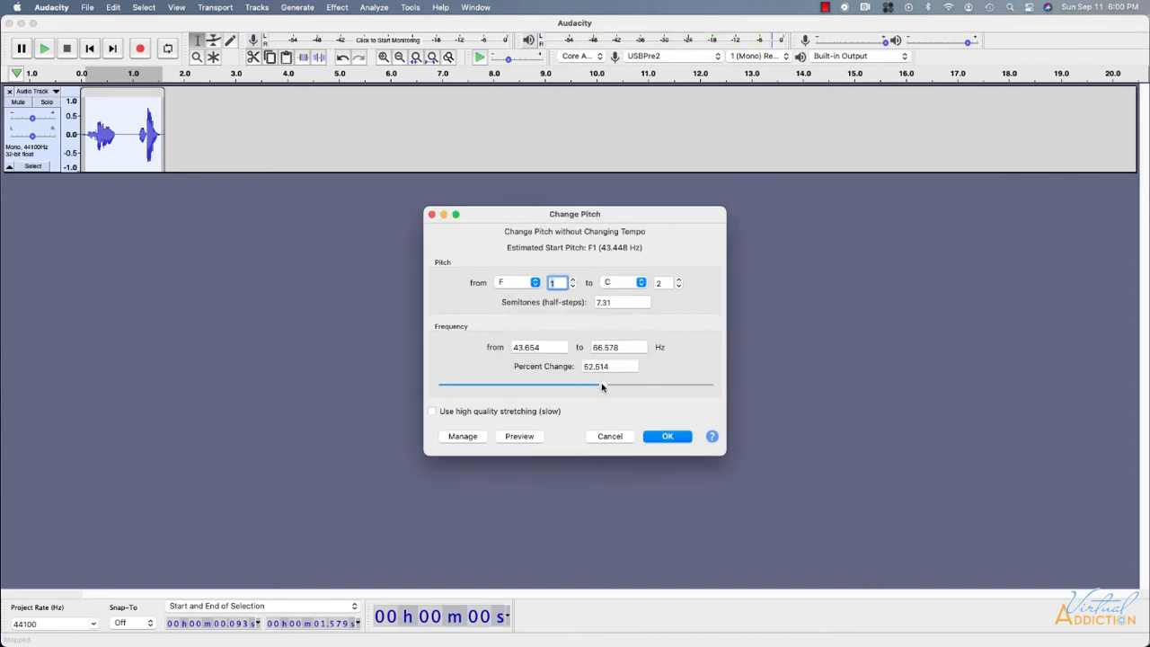
click(518, 436)
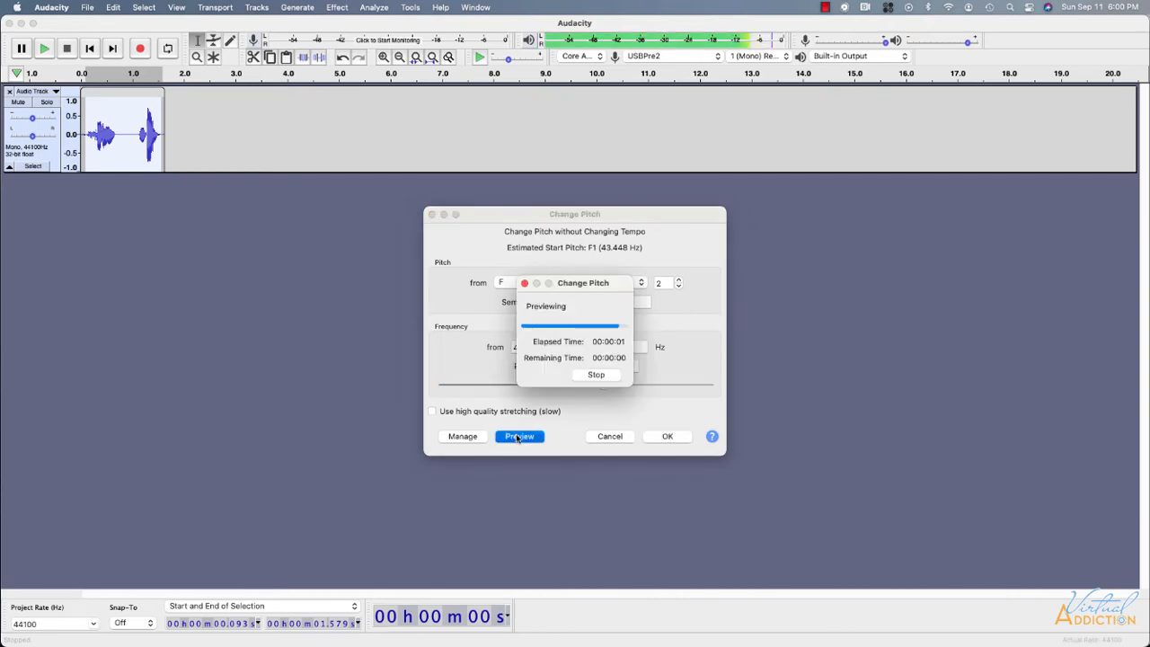
drag(598, 385, 548, 387)
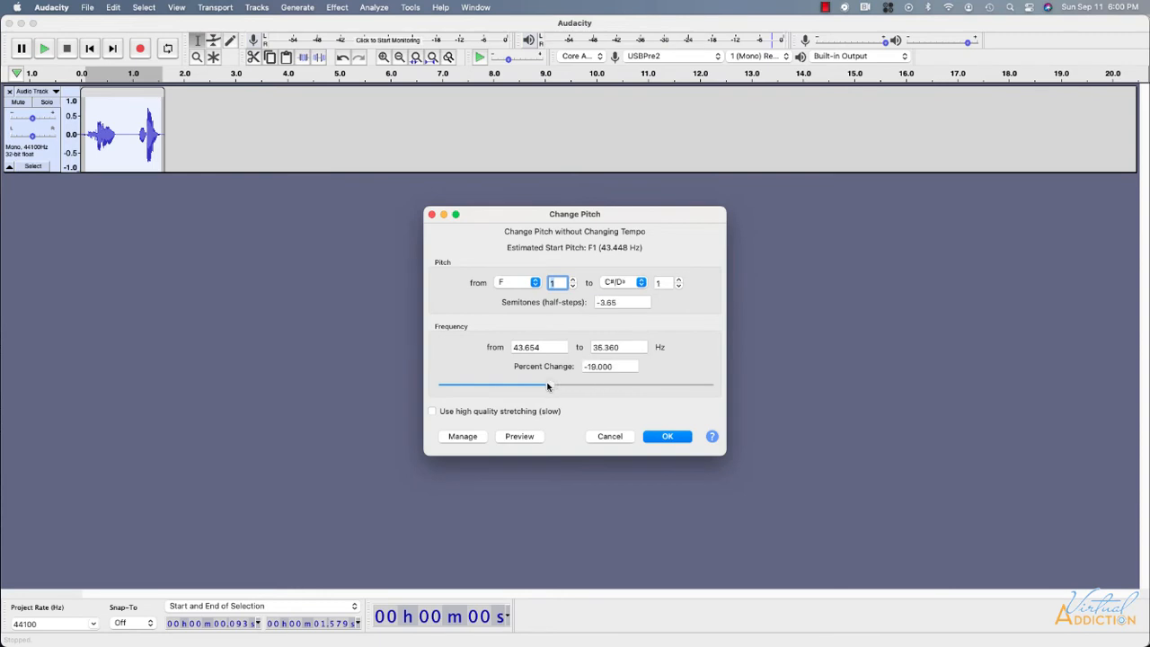
click(519, 437)
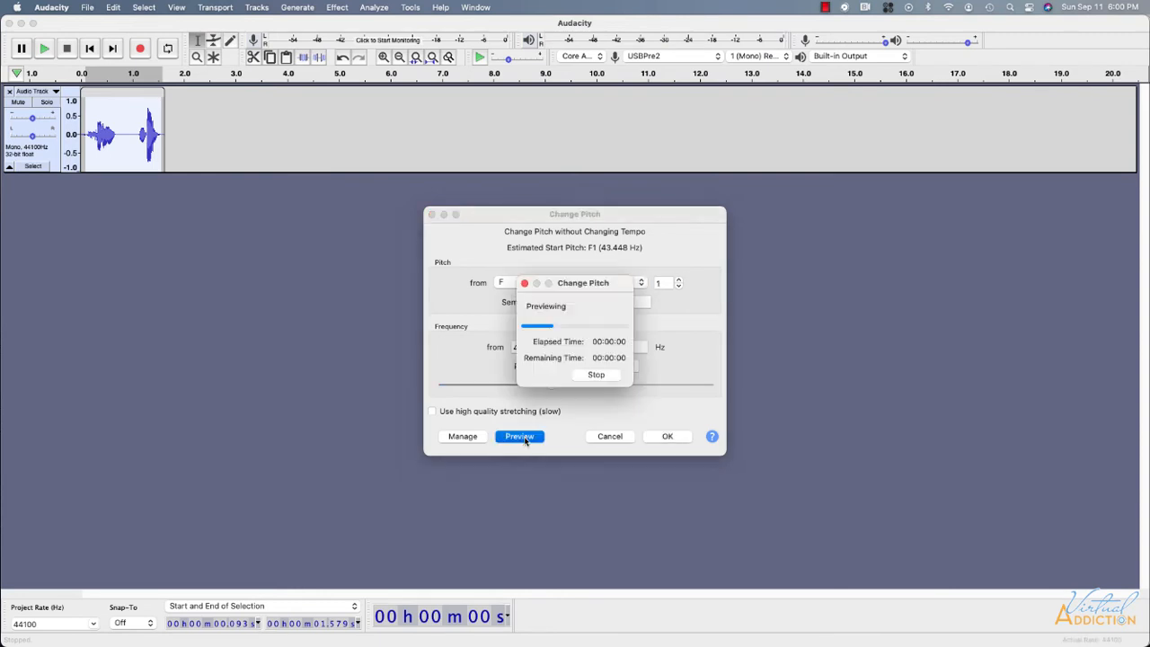
Step: Fine-tune the pitch reduction by previewing -14.000 percent and a slightly milder amount, and apply it and play the result
drag(554, 383, 558, 384)
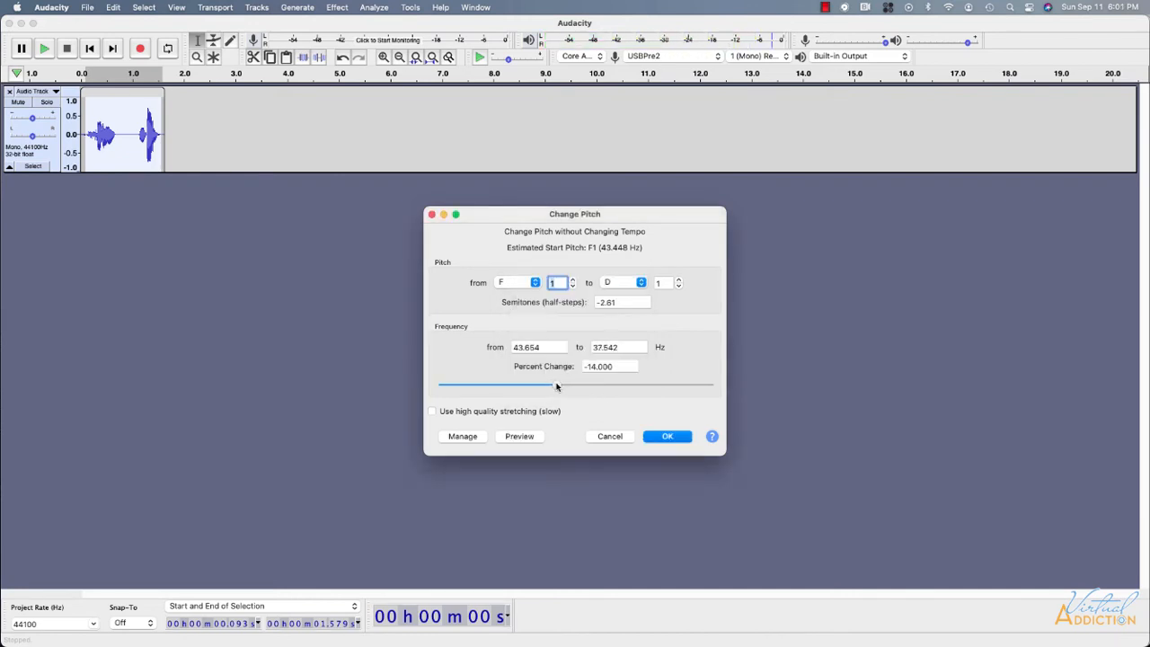
click(524, 438)
drag(557, 387, 560, 386)
click(519, 438)
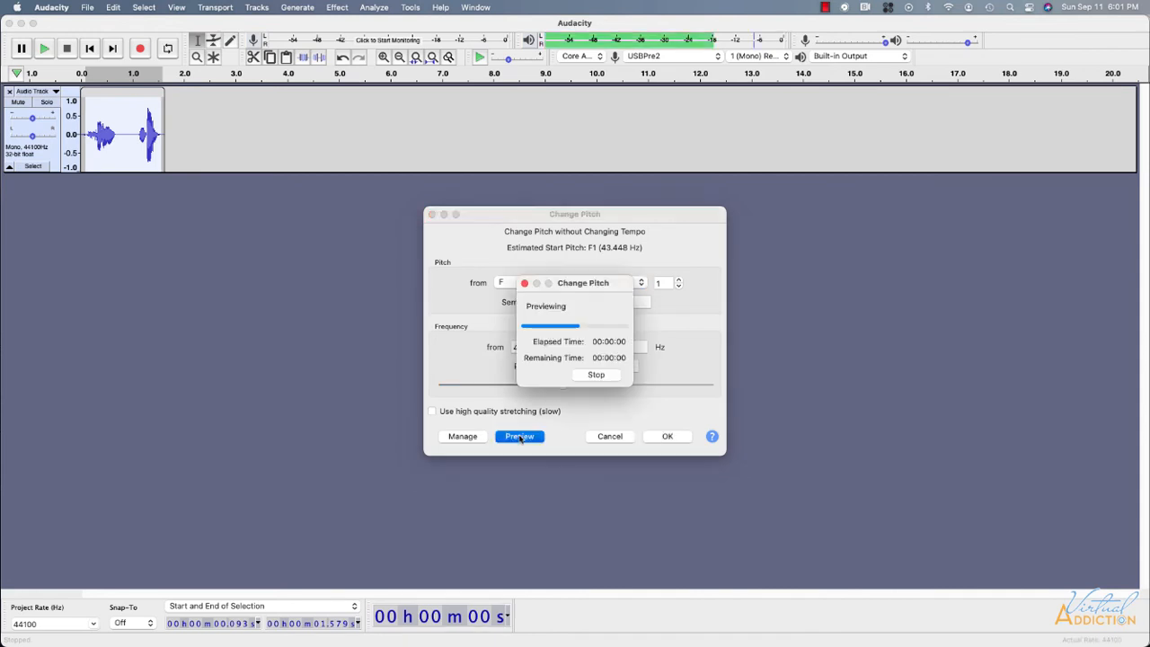
click(560, 387)
drag(560, 385, 559, 386)
click(667, 438)
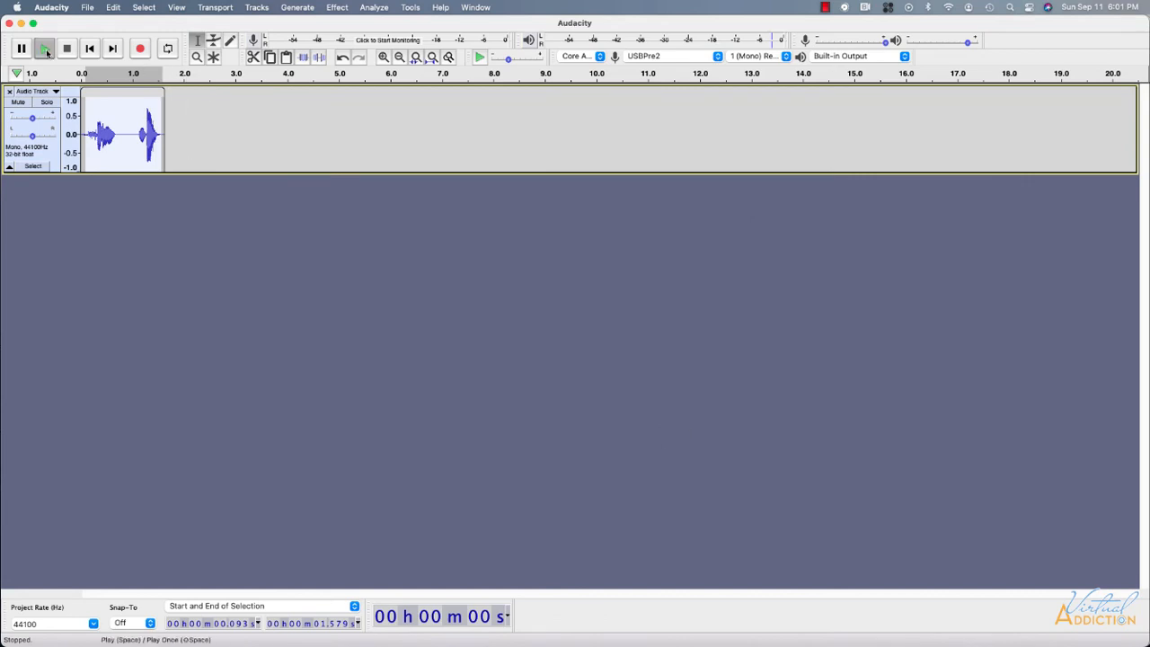
click(44, 52)
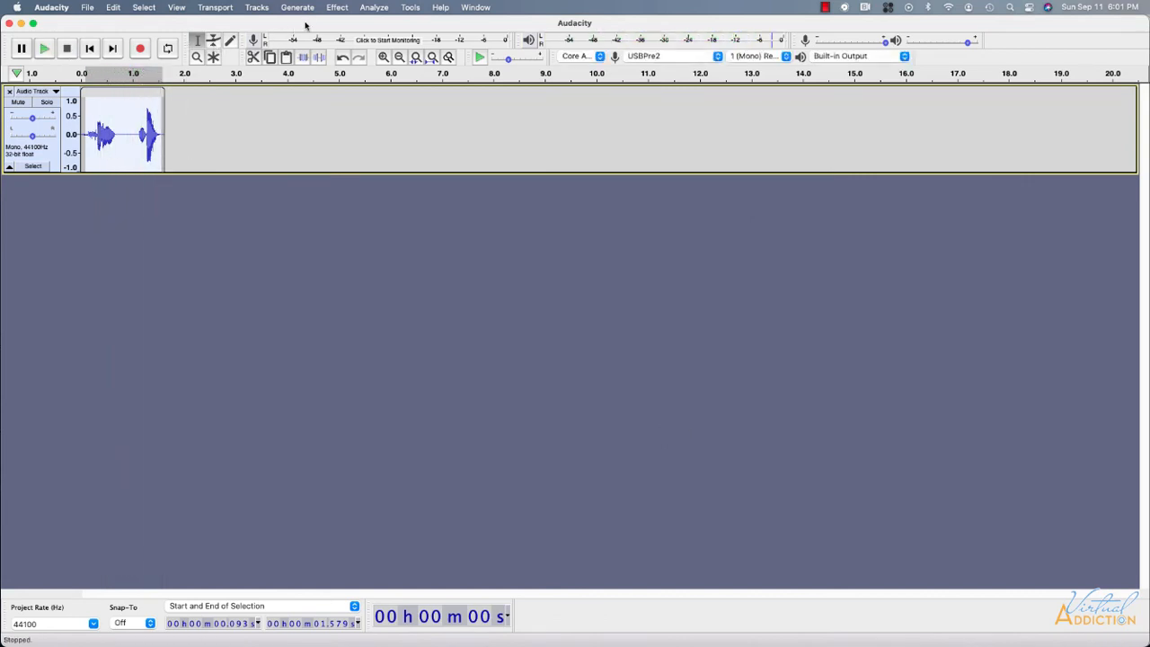
Step: Preview the Change Tempo effect on the selected section at 20.001 percent and at 113.600 percent
click(337, 8)
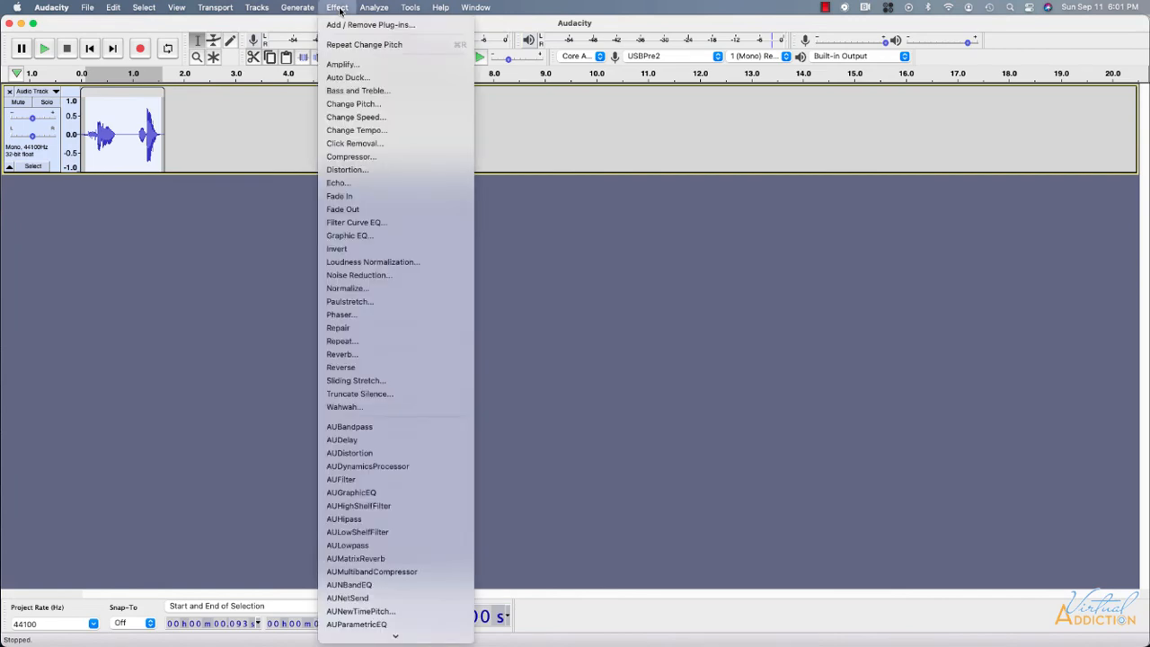
click(358, 131)
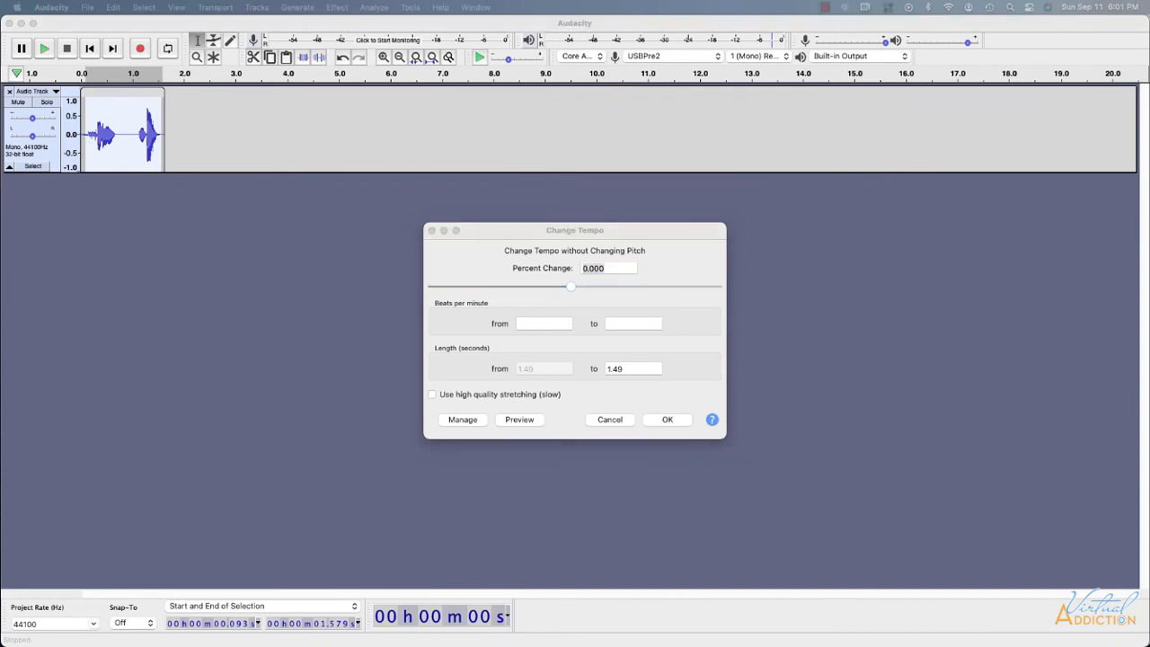
drag(572, 288, 586, 288)
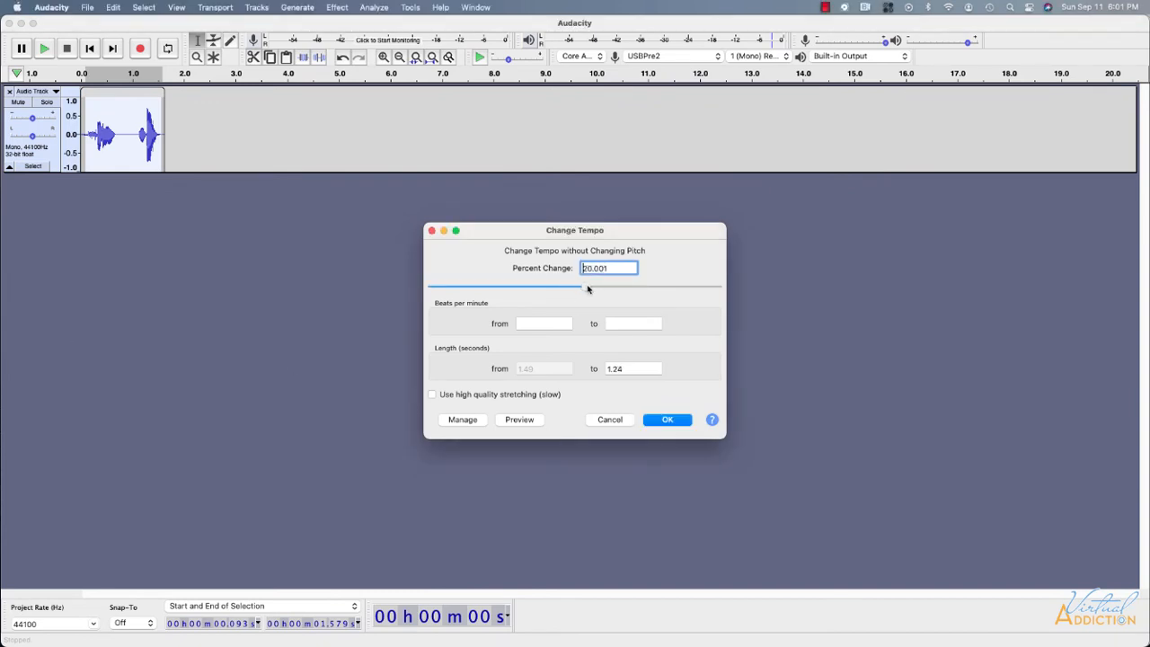
click(519, 419)
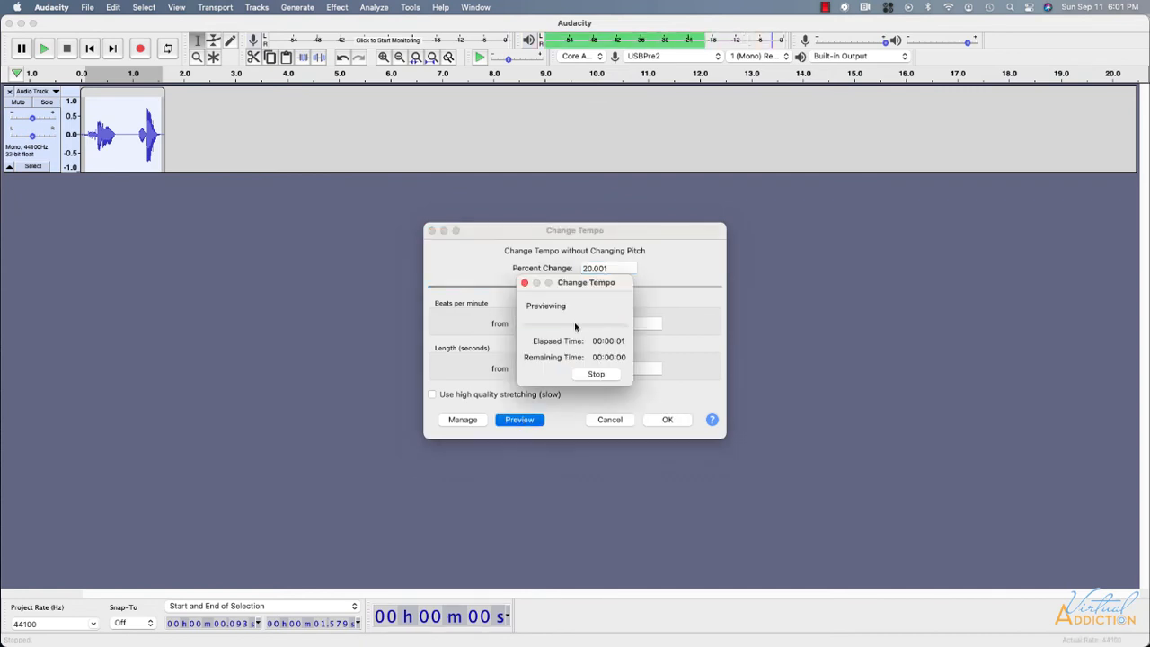
drag(586, 288, 627, 288)
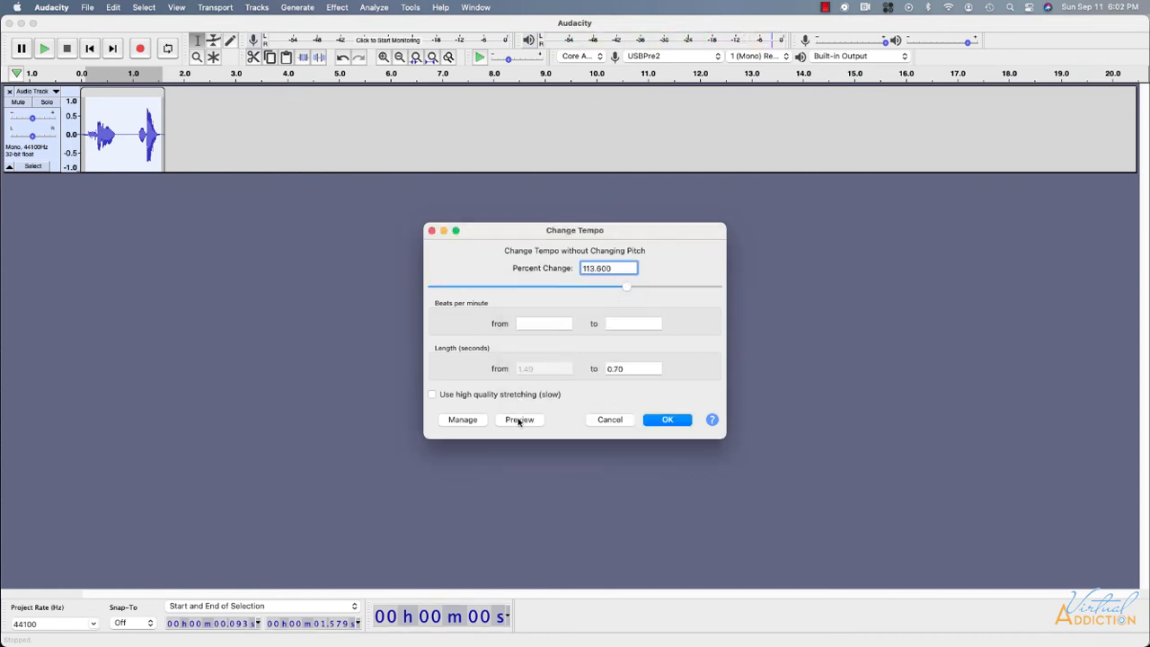
click(520, 420)
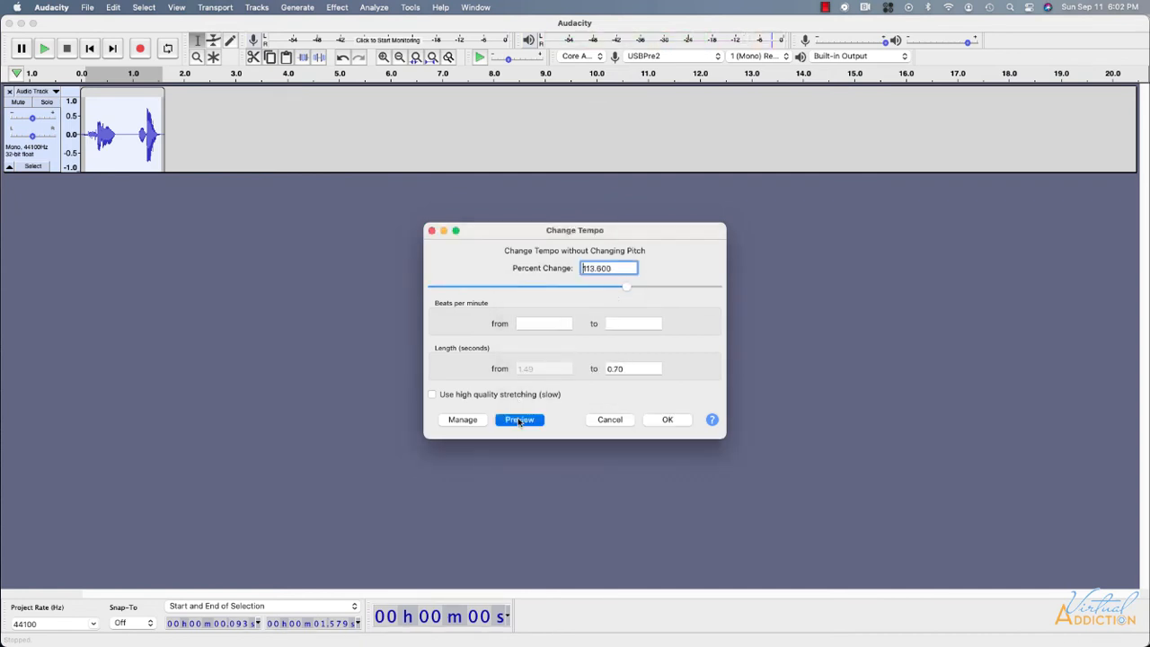
Step: Preview slower tempos for the selected section at -36.000 percent and at -18.000 percent
drag(625, 287, 519, 287)
click(525, 421)
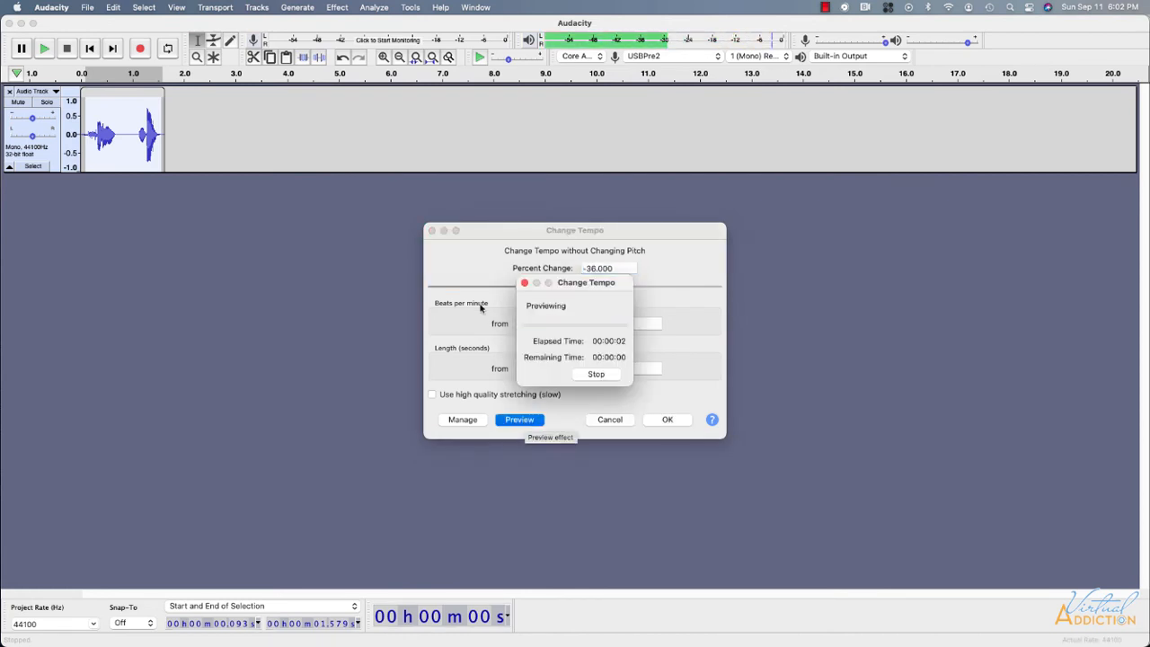
drag(521, 288, 543, 289)
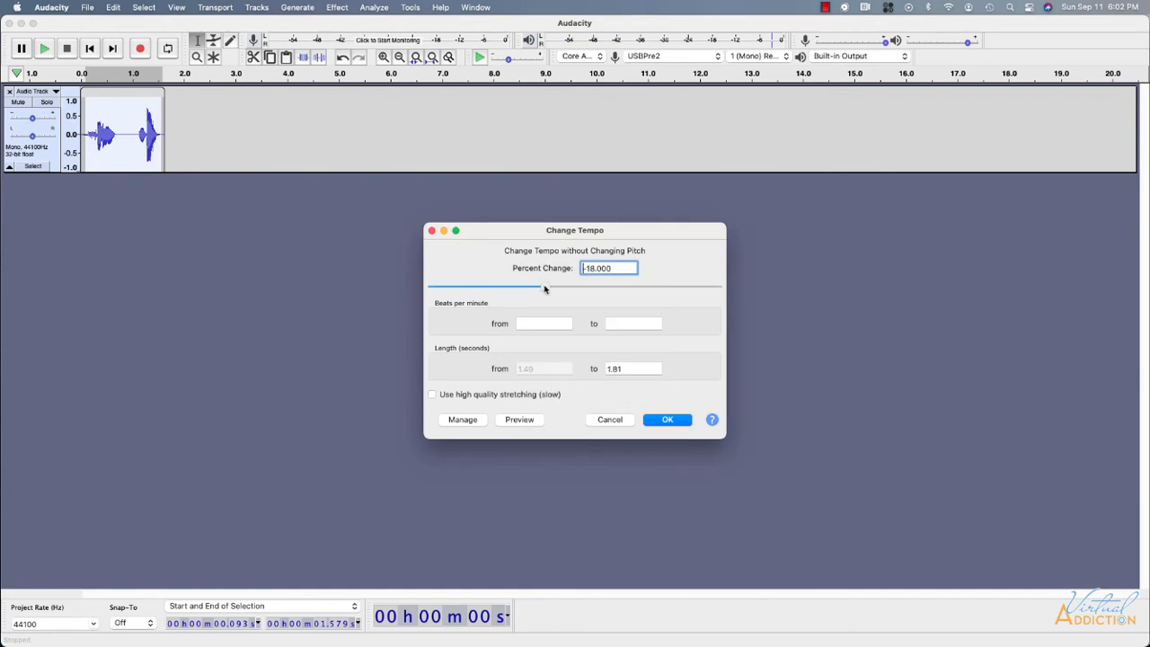
click(520, 419)
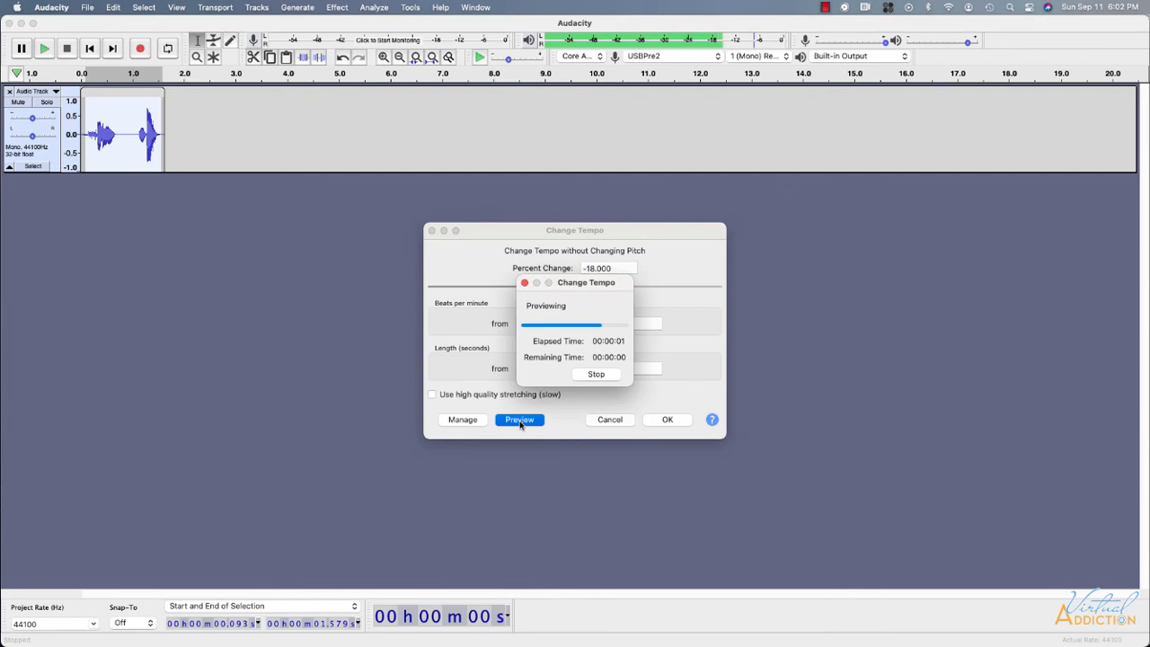
Step: Apply a tempo change of -13.000 percent to the selected section after previewing it, and play the result
drag(544, 290, 548, 289)
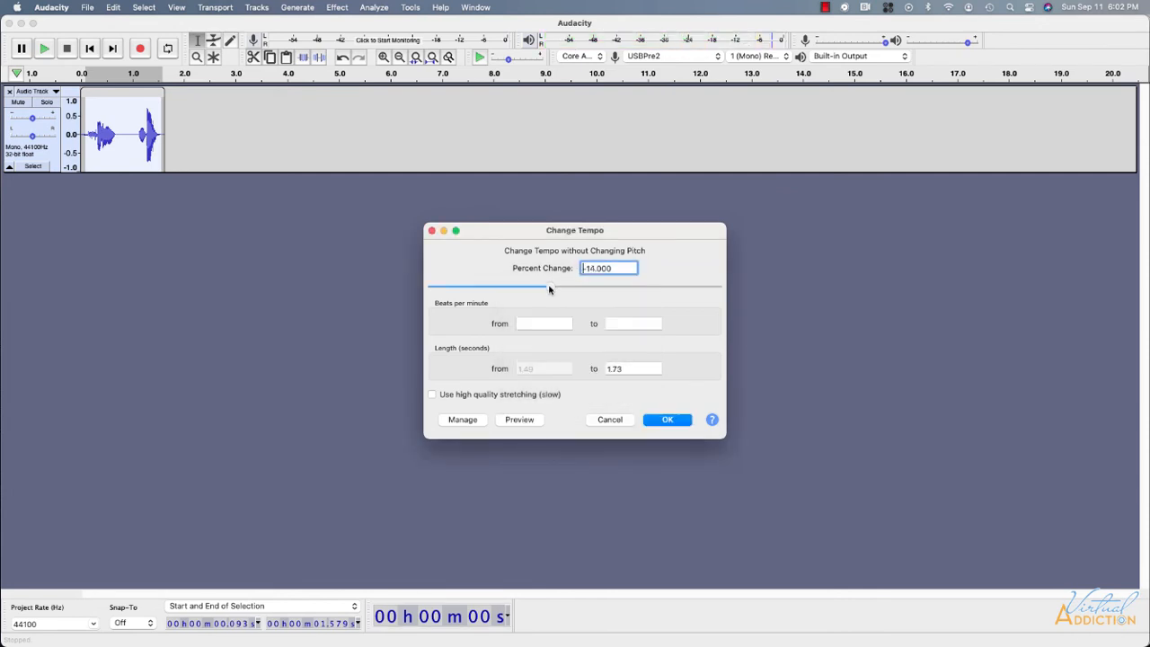
click(527, 421)
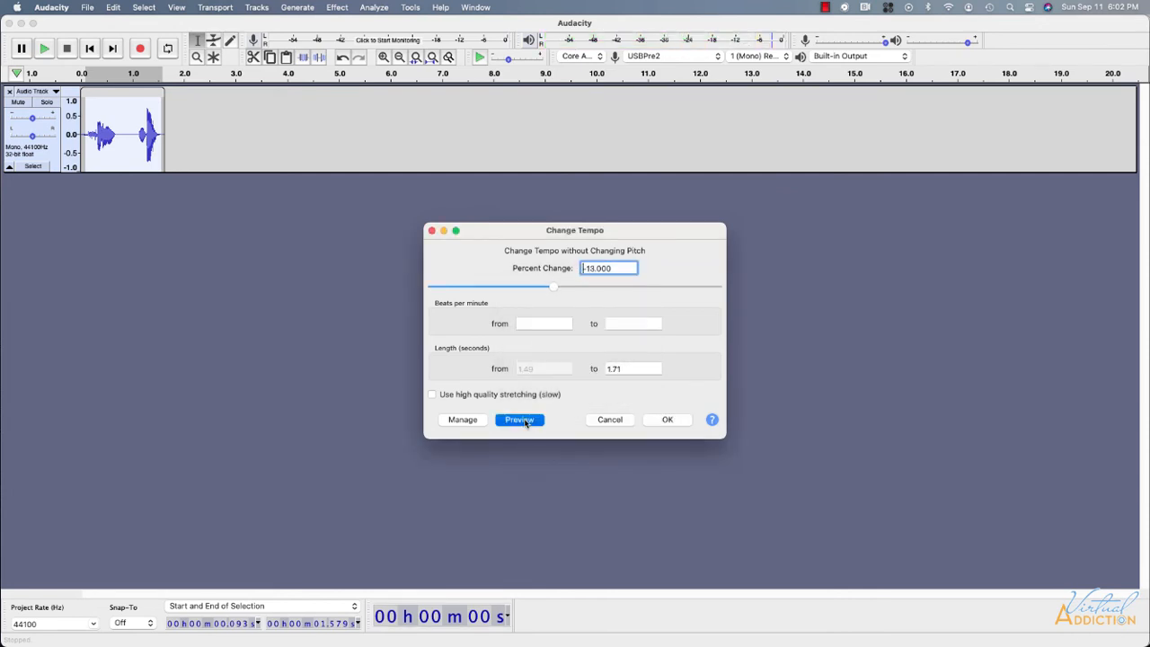
click(691, 421)
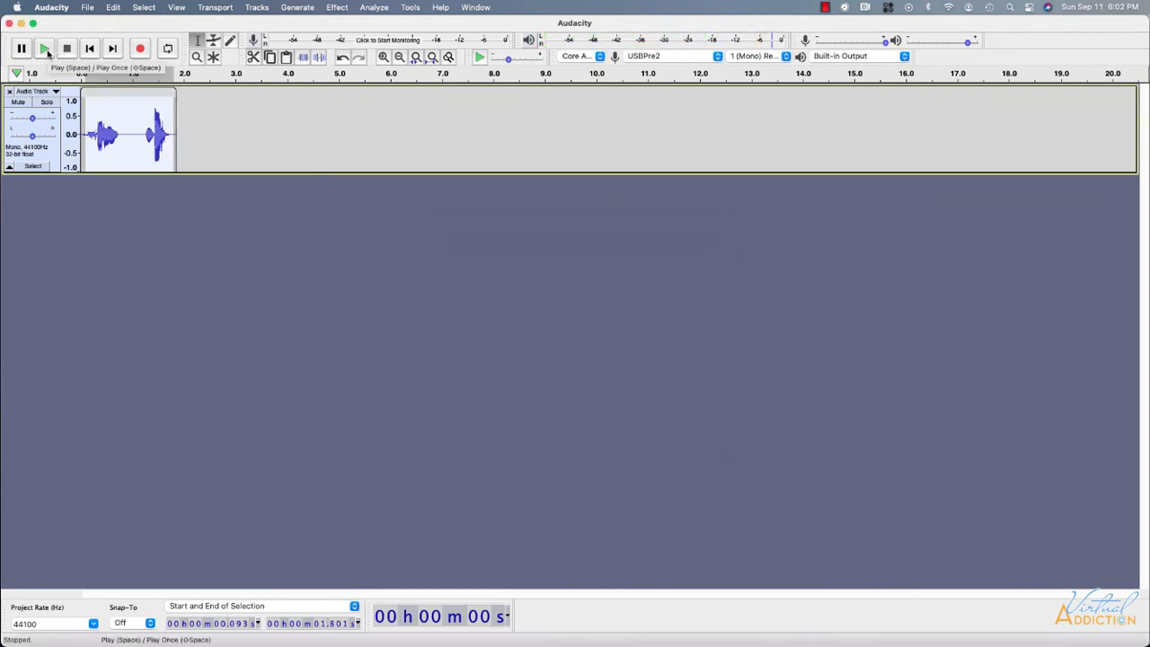
click(45, 49)
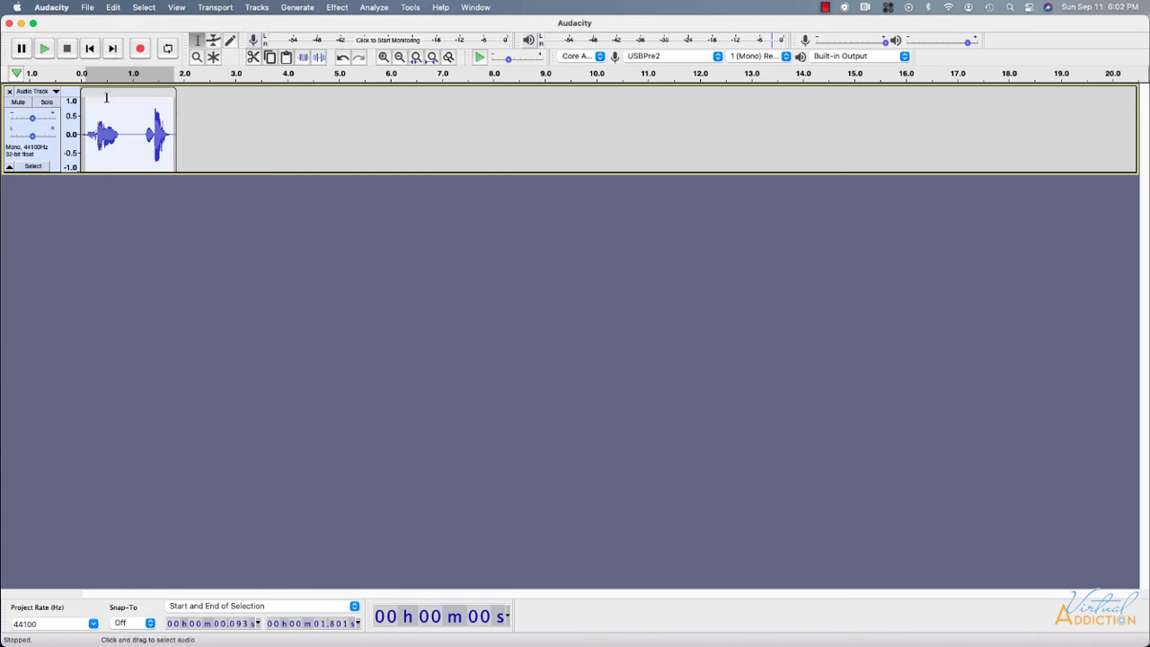
Step: Export the audio as an MP3 named boo.mp3 in the Documents folder, leaving the metadata tags empty
click(87, 8)
mouse_move(93, 103)
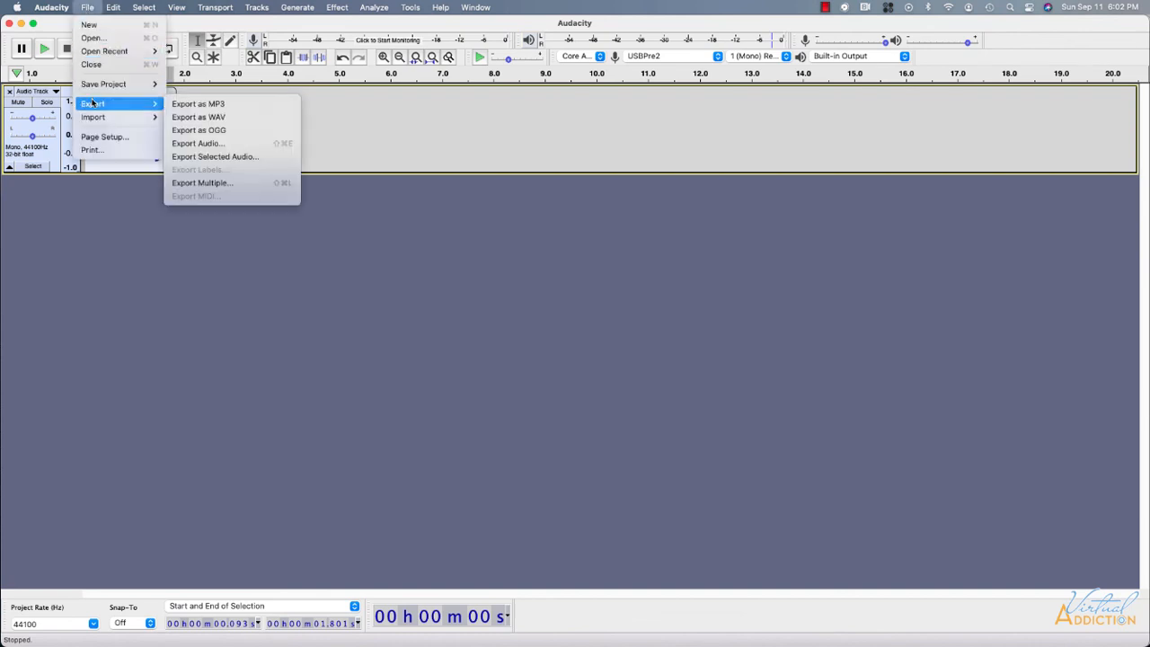
click(208, 106)
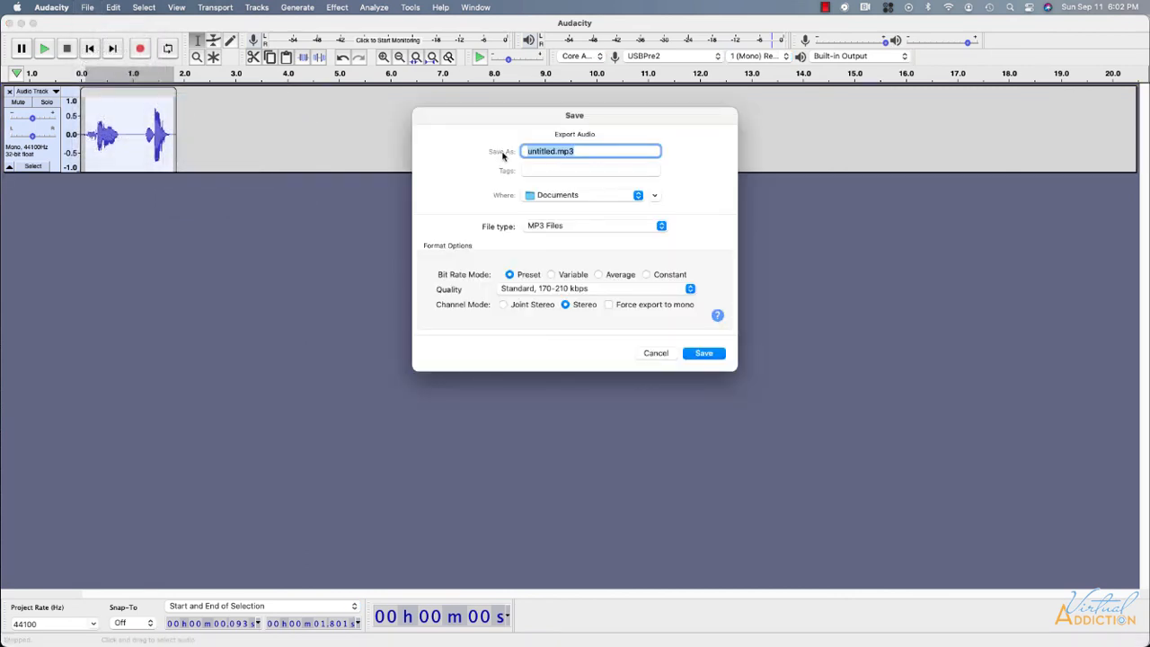
click(551, 153)
double_click(551, 153)
text(boo)
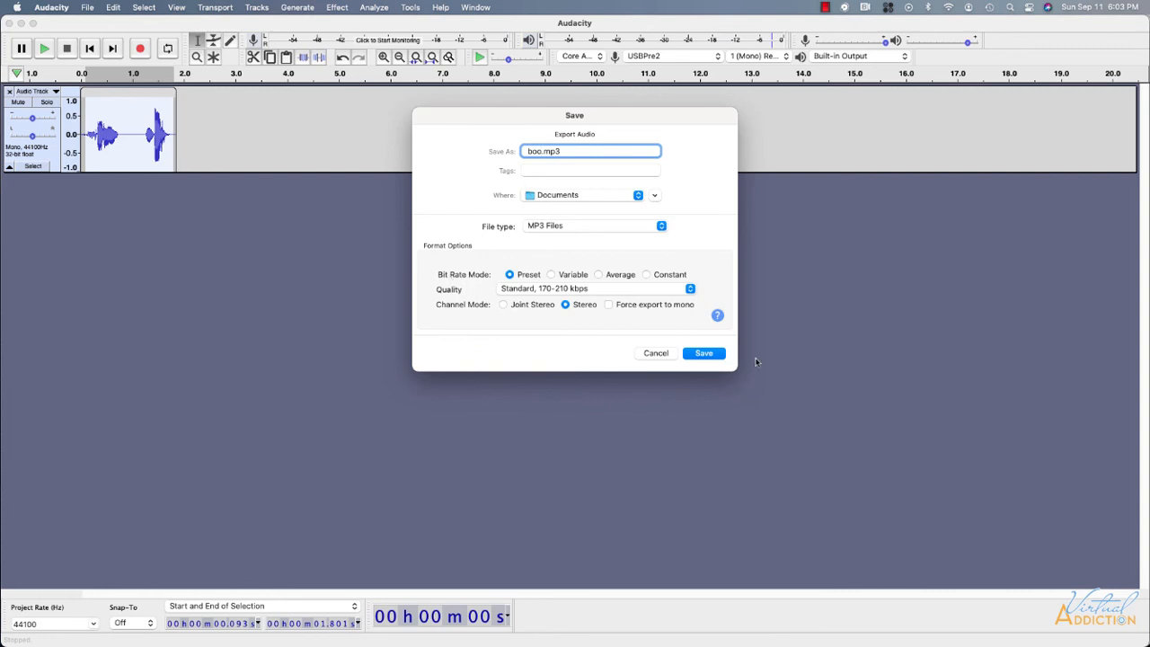
click(705, 353)
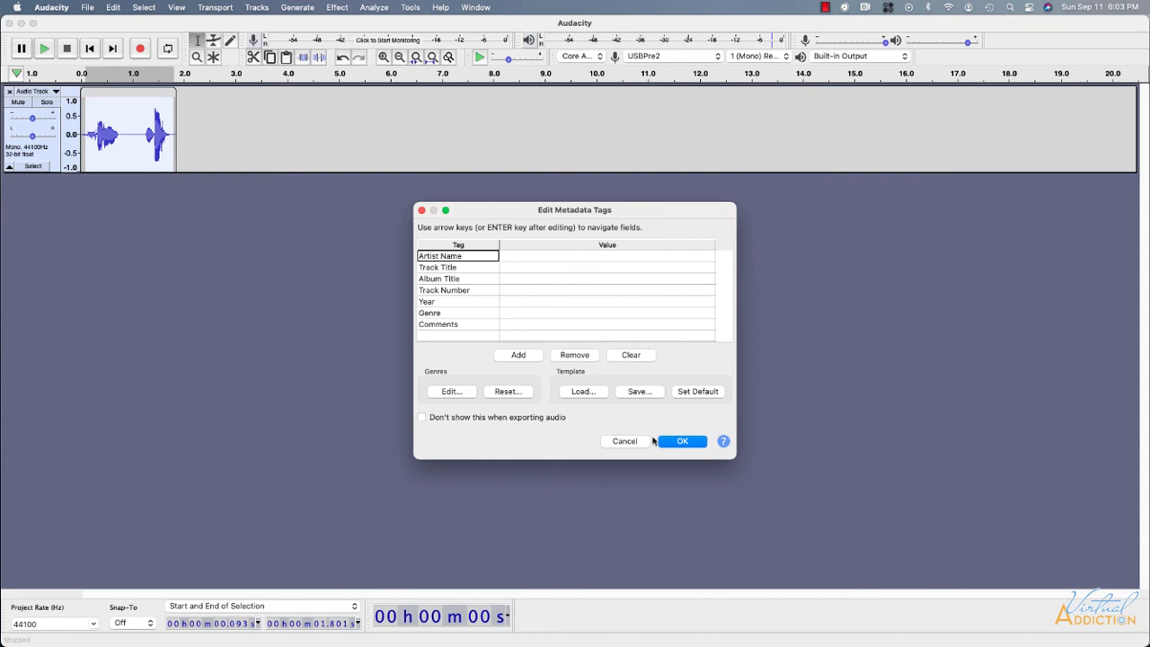
click(681, 441)
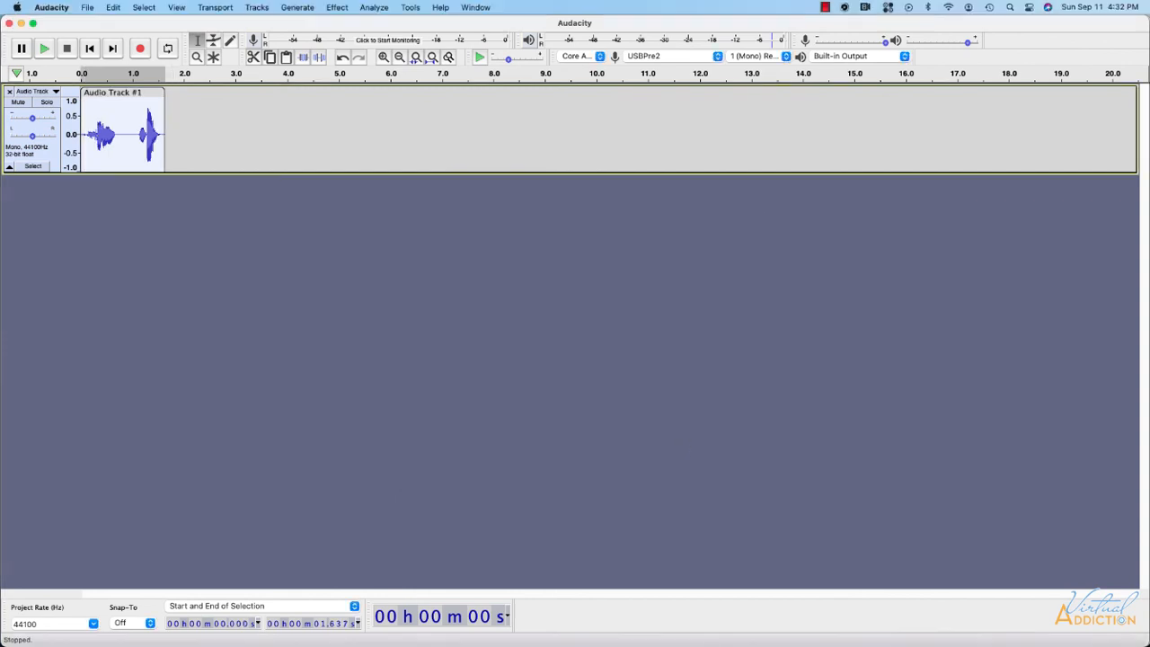